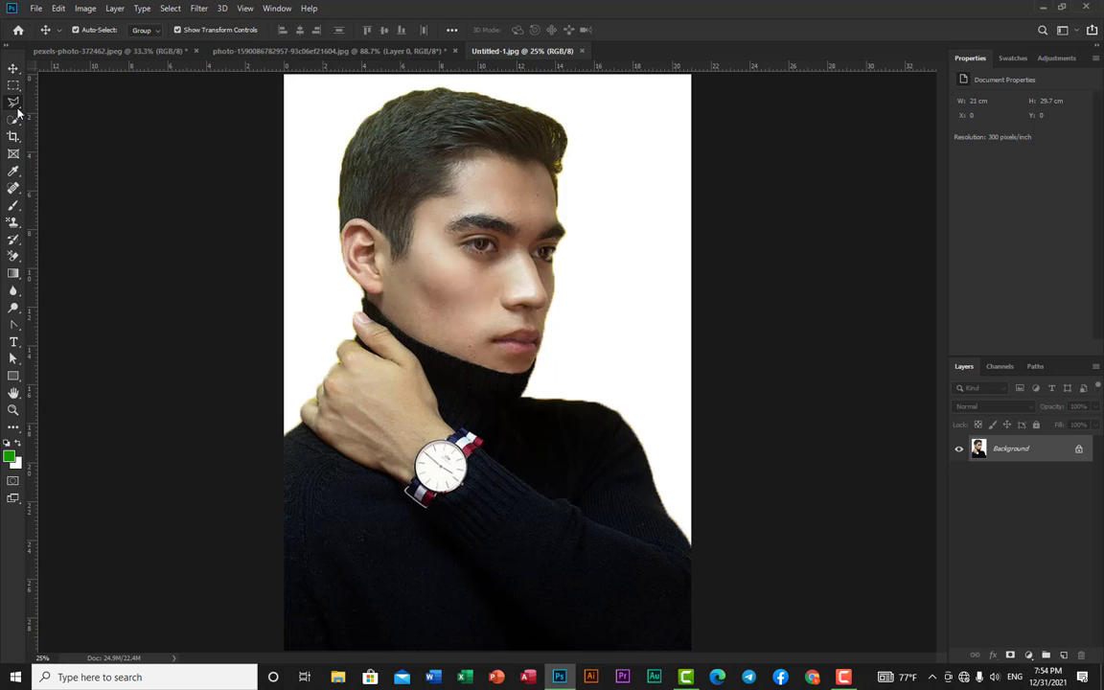
# Step: Activate the Quick Selection tool and set it to start a new selection
pyautogui.click(15, 105)
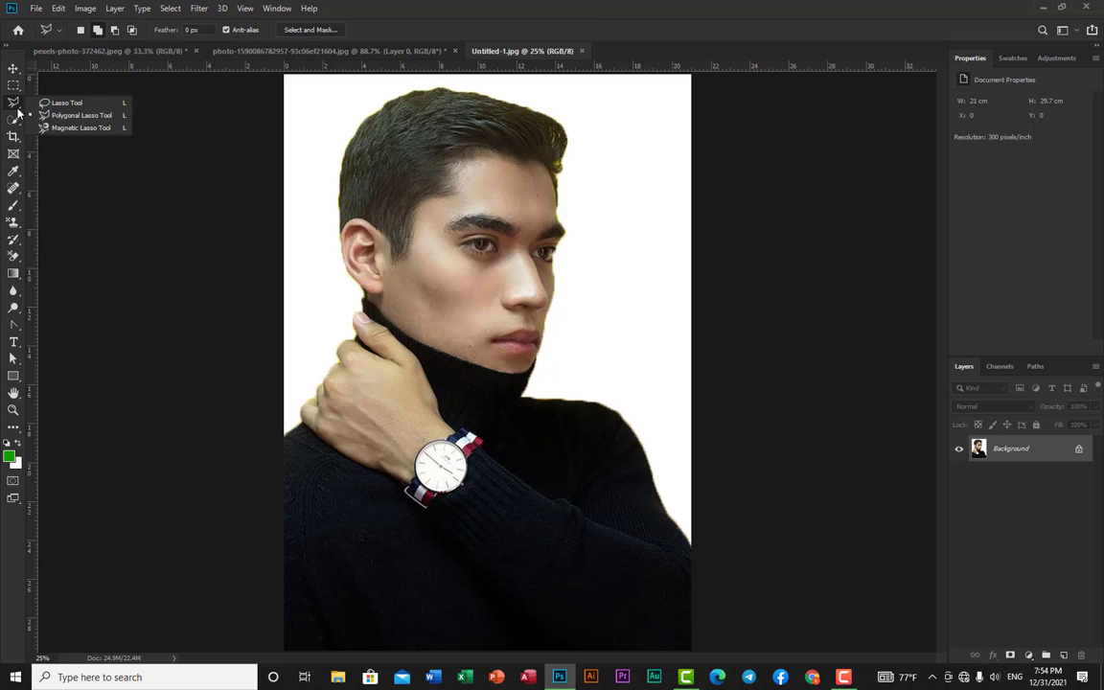
pyautogui.click(18, 125)
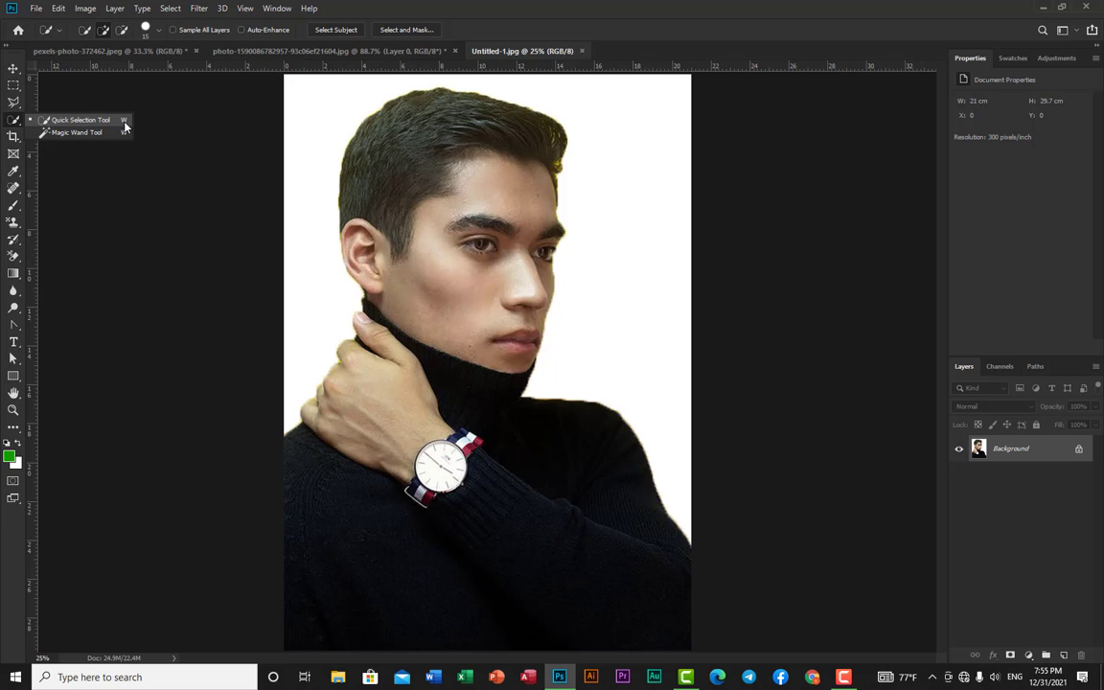
pyautogui.click(12, 70)
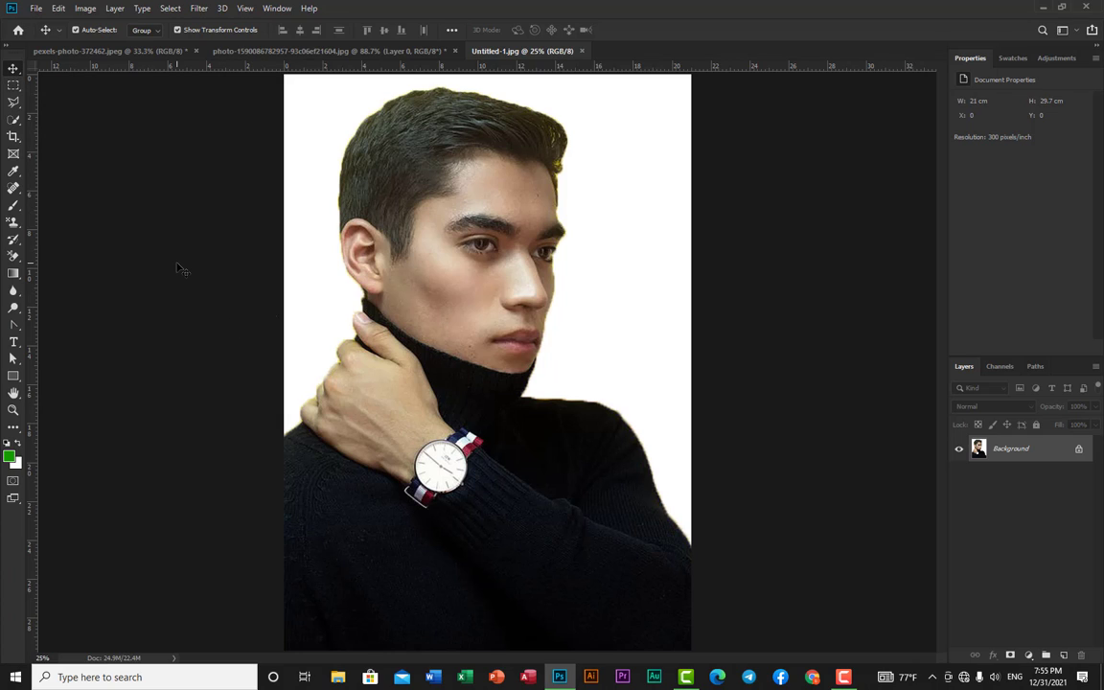
pyautogui.press('w')
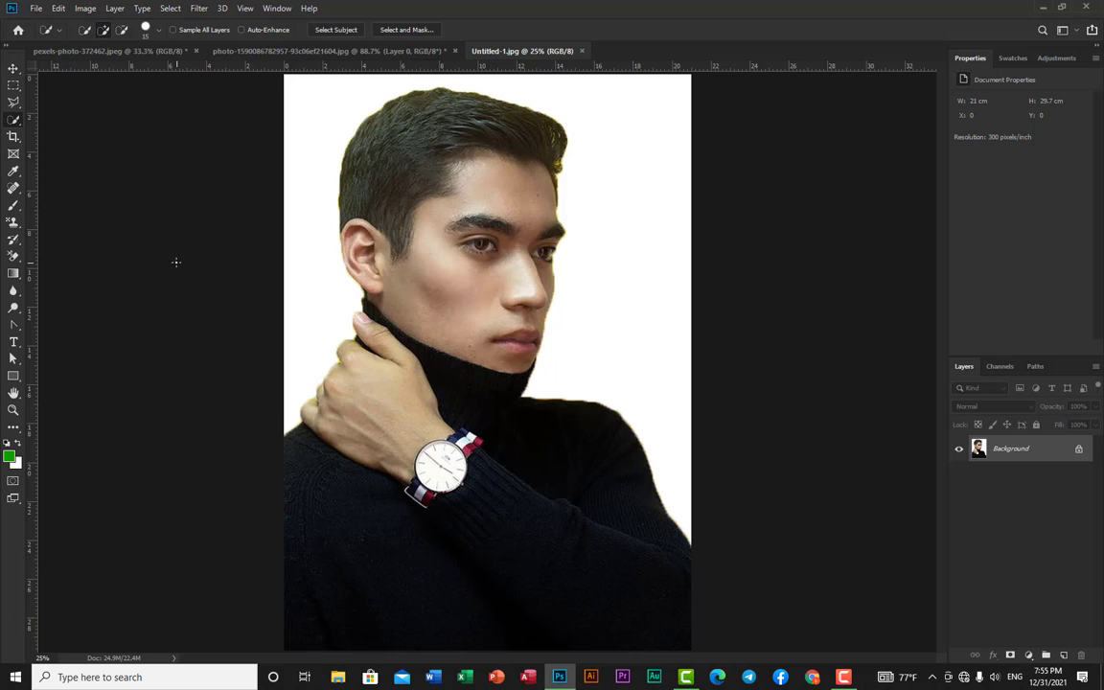
pyautogui.rightClick(18, 122)
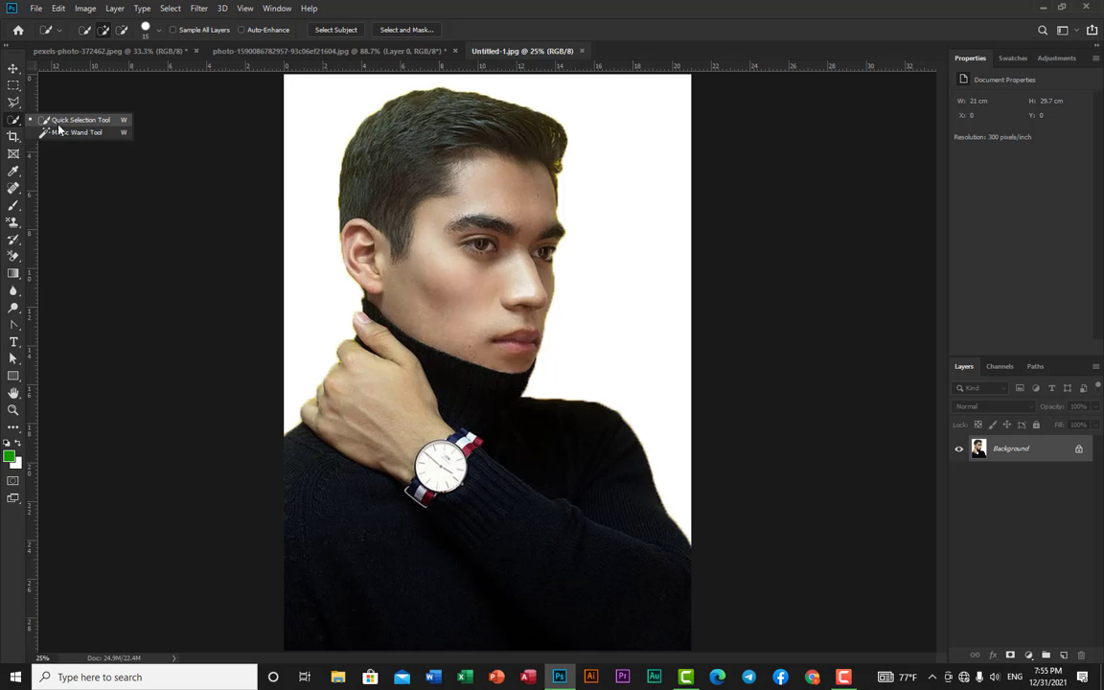
pyautogui.click(16, 123)
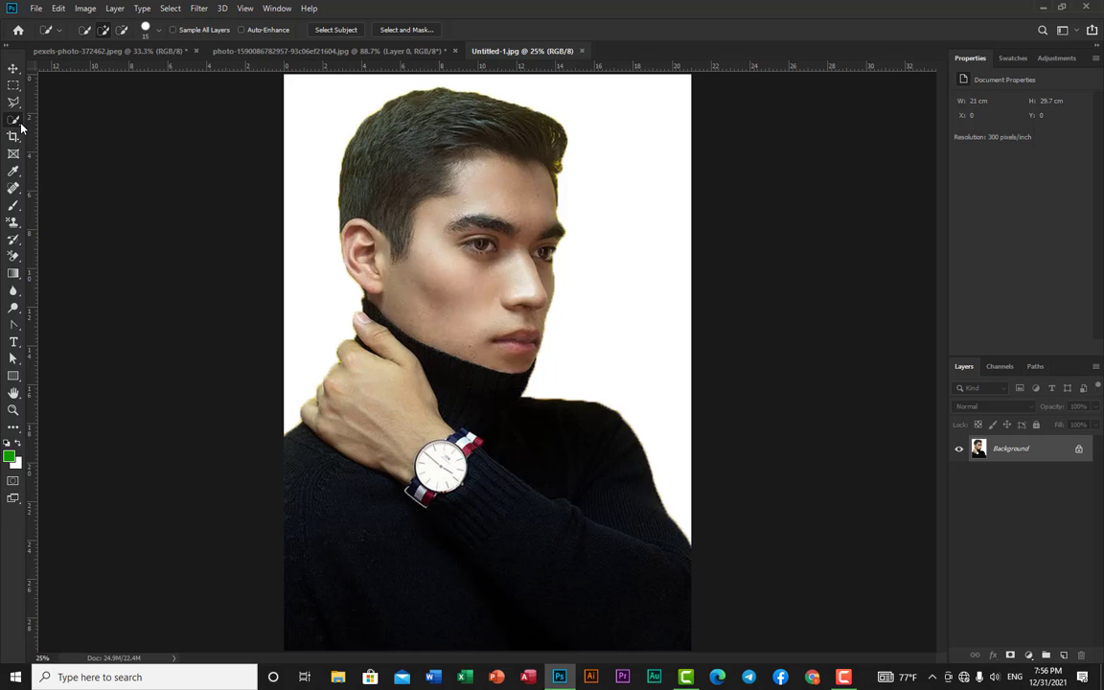
pyautogui.rightClick(21, 127)
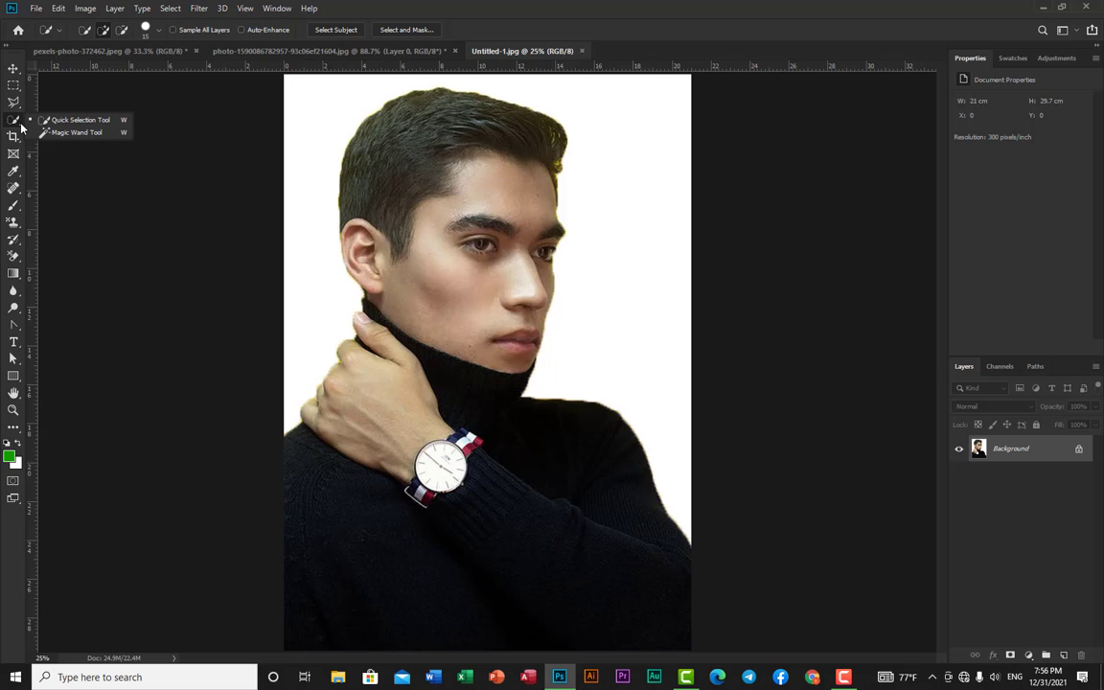
pyautogui.click(71, 120)
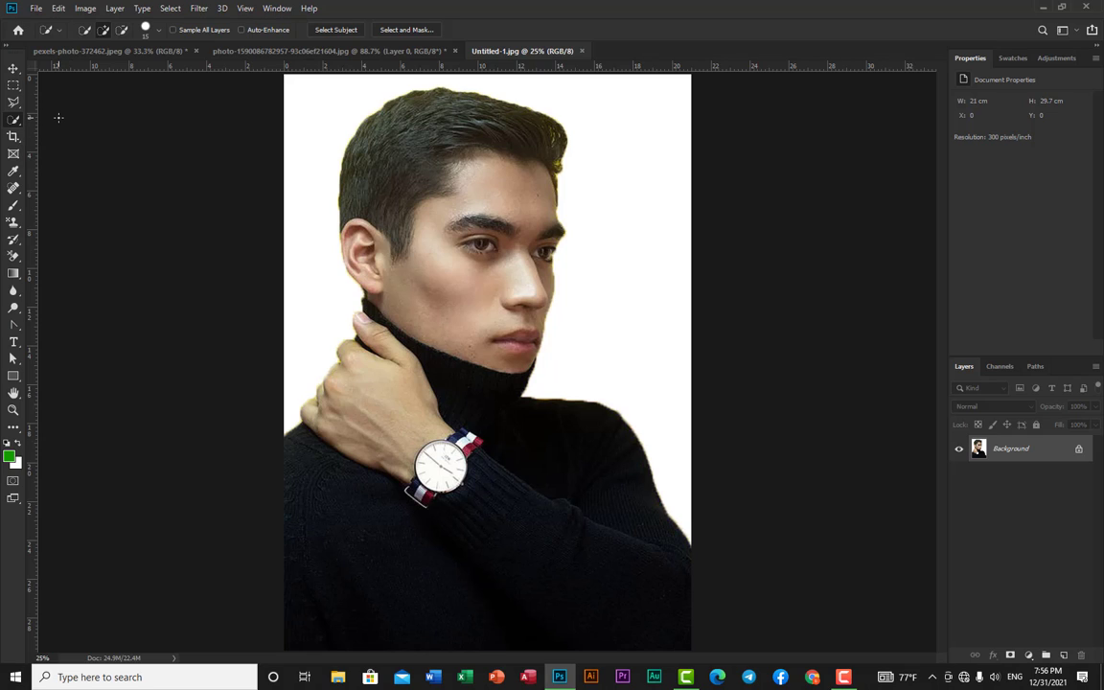
pyautogui.click(86, 29)
# Step: Set the Quick Selection brush size to 105 px
pyautogui.click(159, 30)
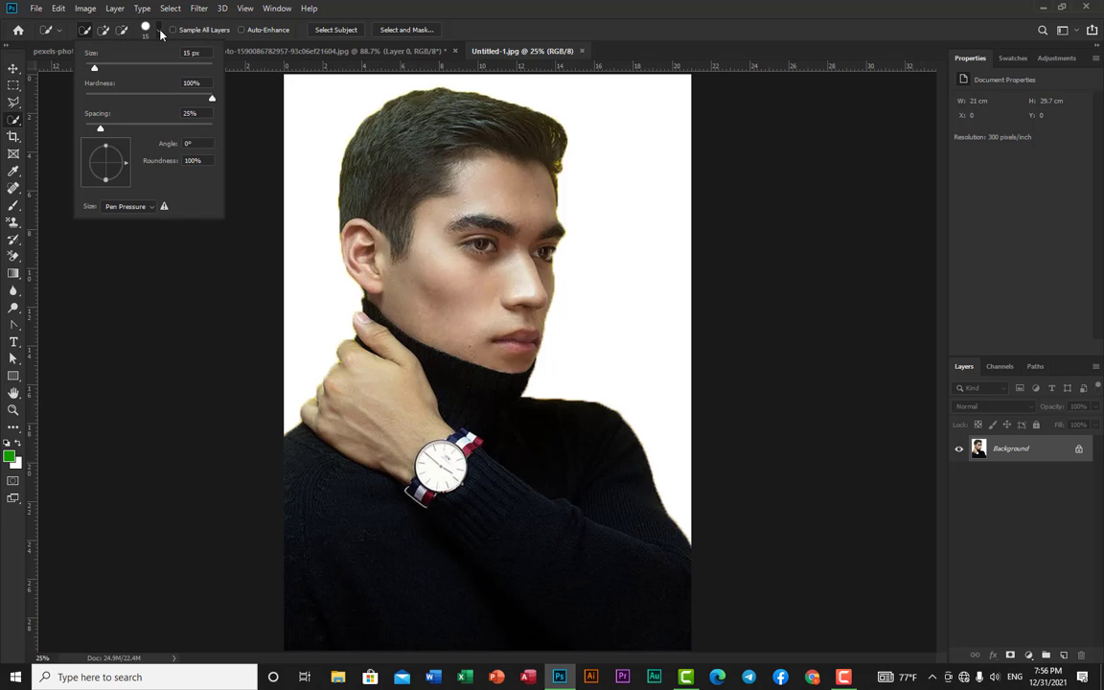
pyautogui.click(95, 69)
pyautogui.moveTo(144, 69); pyautogui.dragTo(154, 69)
pyautogui.moveTo(156, 69); pyautogui.dragTo(195, 68)
pyautogui.moveTo(192, 67); pyautogui.dragTo(109, 69)
pyautogui.moveTo(108, 68); pyautogui.dragTo(150, 69)
pyautogui.click(292, 39)
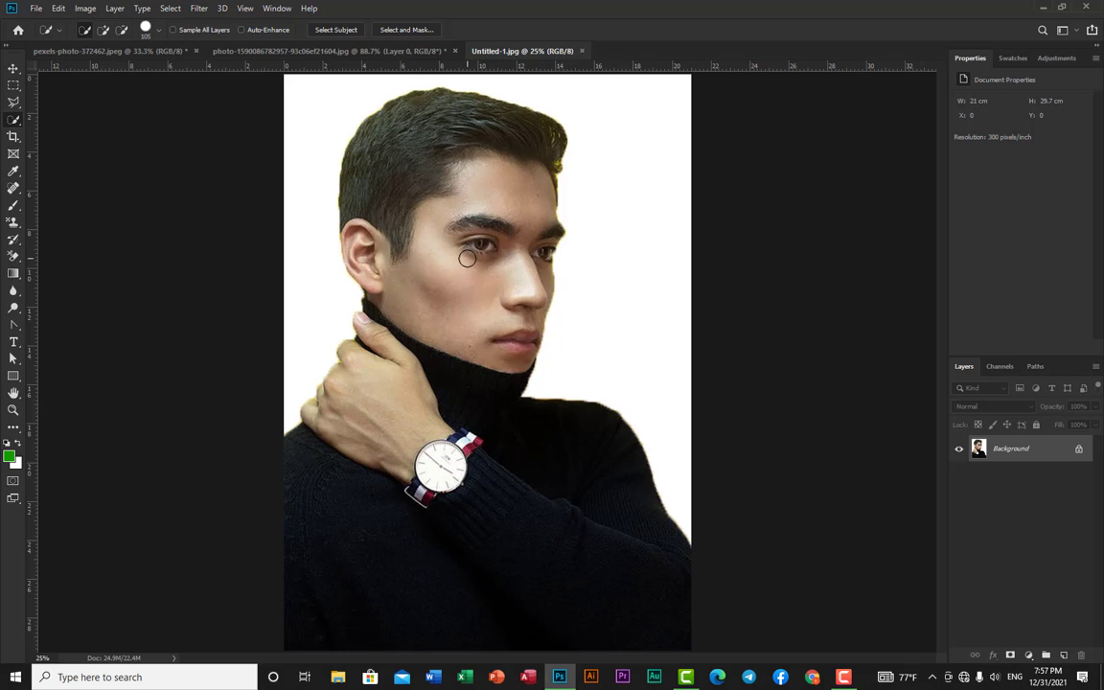
# Step: Enlarge and shrink the Quick Selection brush, settling on a size of 300 px
pyautogui.press('[')
pyautogui.press('[')
pyautogui.press('[')
pyautogui.press('[')
pyautogui.press('[')
pyautogui.press('[')
pyautogui.press('[')
pyautogui.press('[')
pyautogui.press(']')
pyautogui.press(']')
pyautogui.press(']')
pyautogui.press(']')
pyautogui.press(']')
pyautogui.press(']')
pyautogui.press(']')
pyautogui.press(']')
pyautogui.press(']')
pyautogui.press(']')
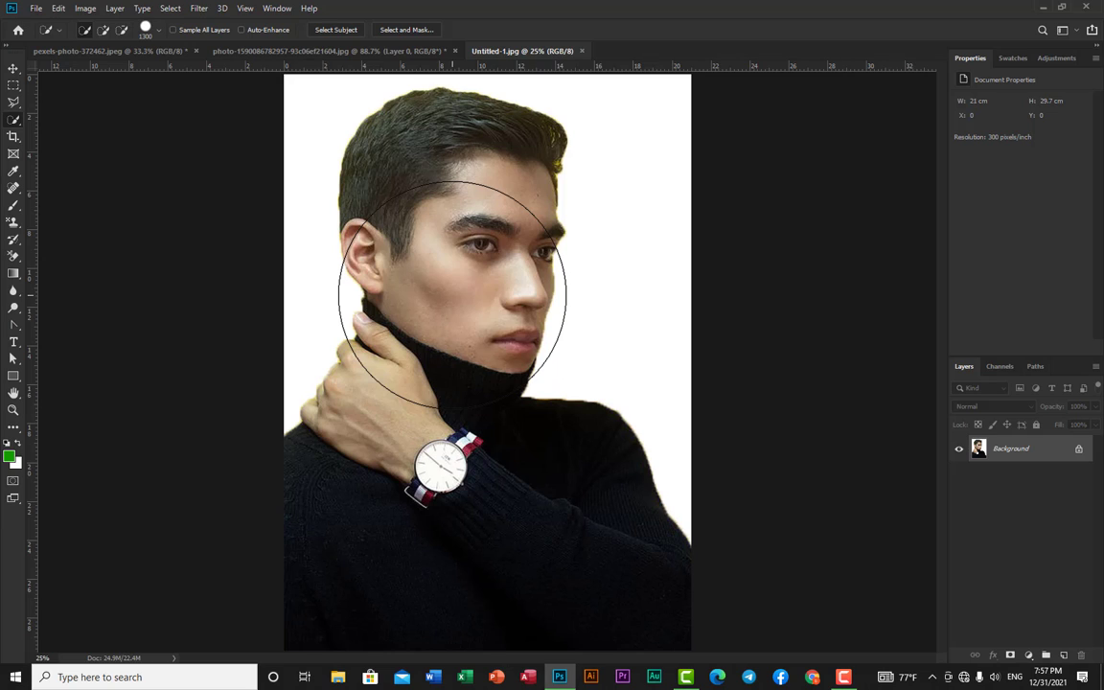
pyautogui.press('[')
pyautogui.press('[')
pyautogui.press('[')
pyautogui.press('[')
pyautogui.press('[')
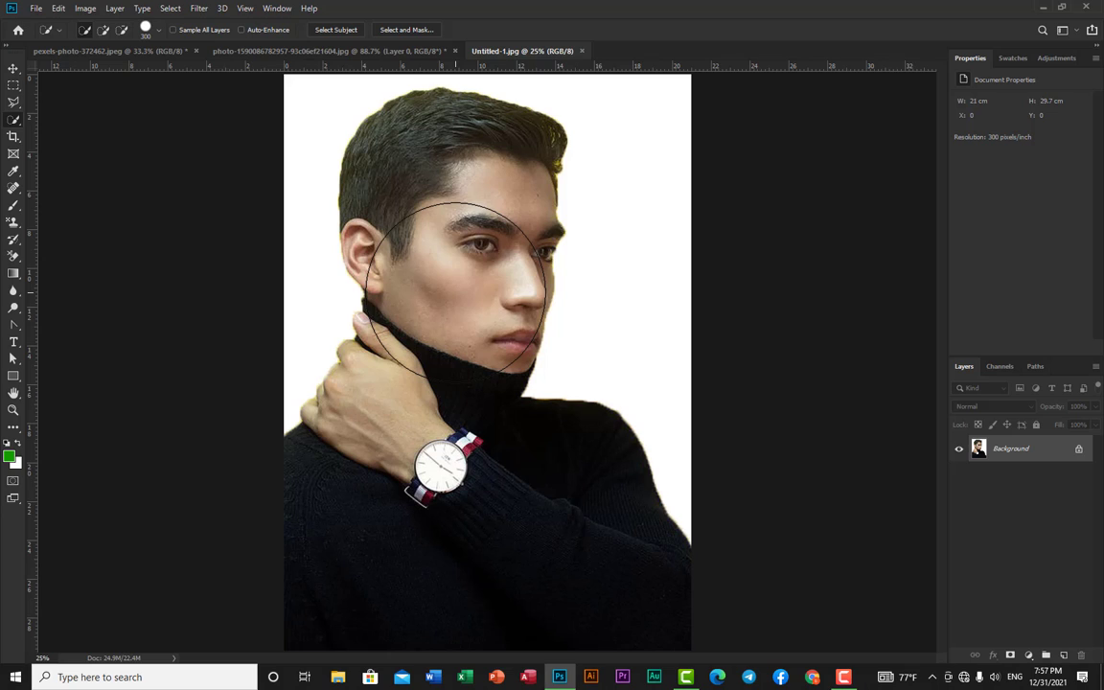
pyautogui.press('[')
pyautogui.press('[')
pyautogui.press('[')
pyautogui.press('[')
pyautogui.press('[')
pyautogui.press('[')
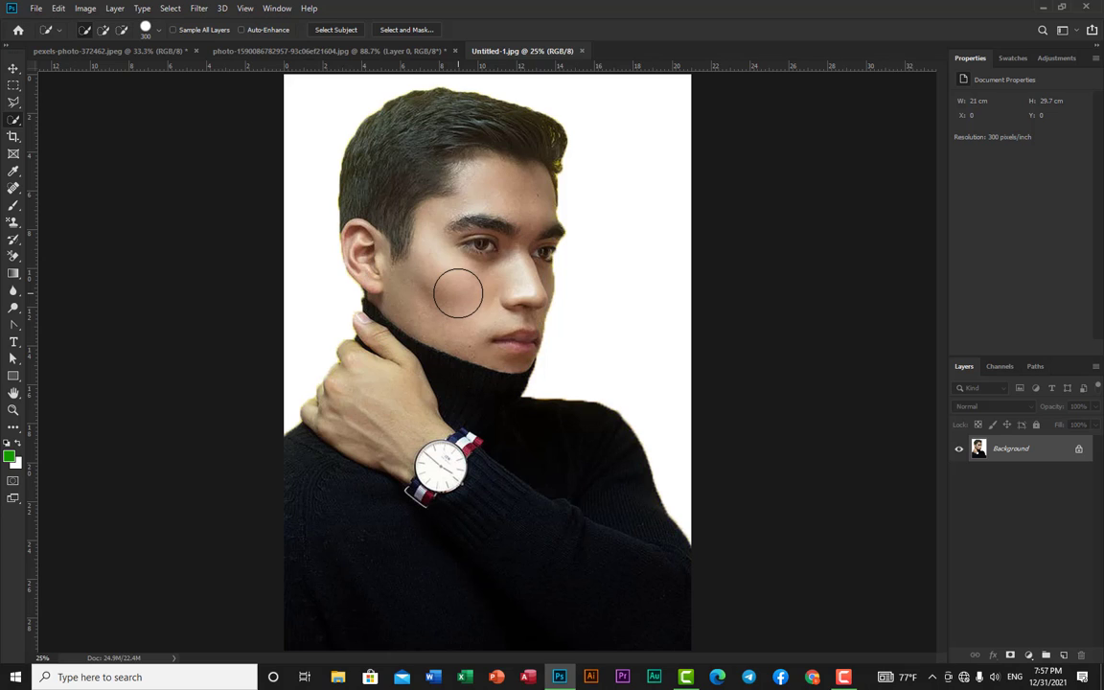
pyautogui.press(']')
pyautogui.press(']')
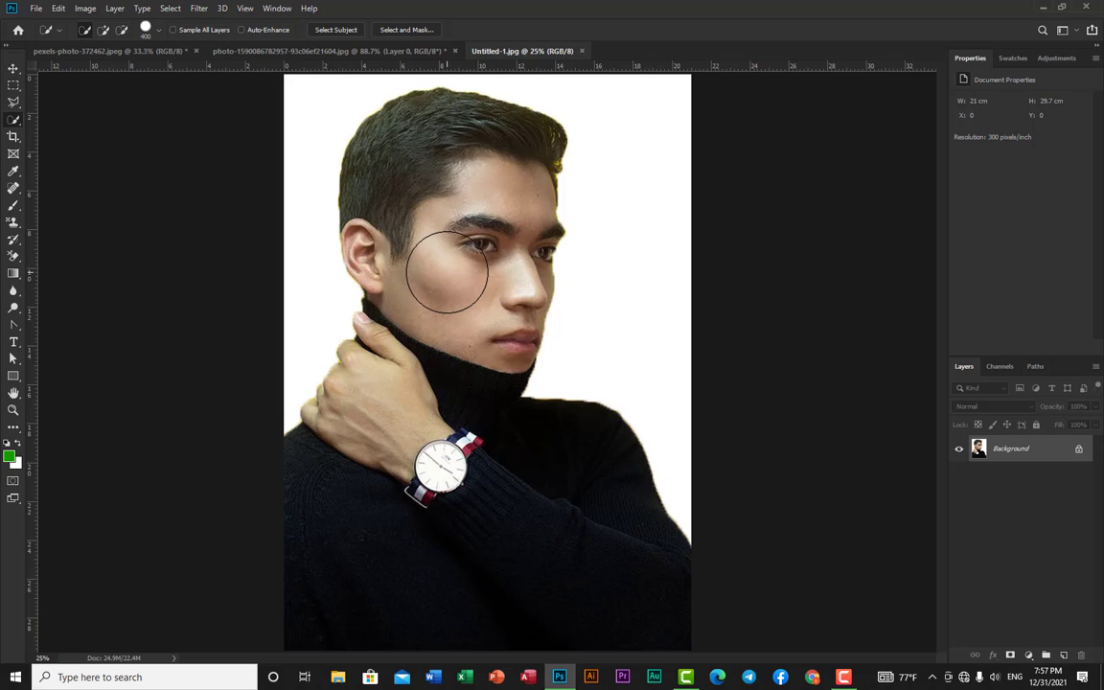
pyautogui.press('[')
pyautogui.press('[')
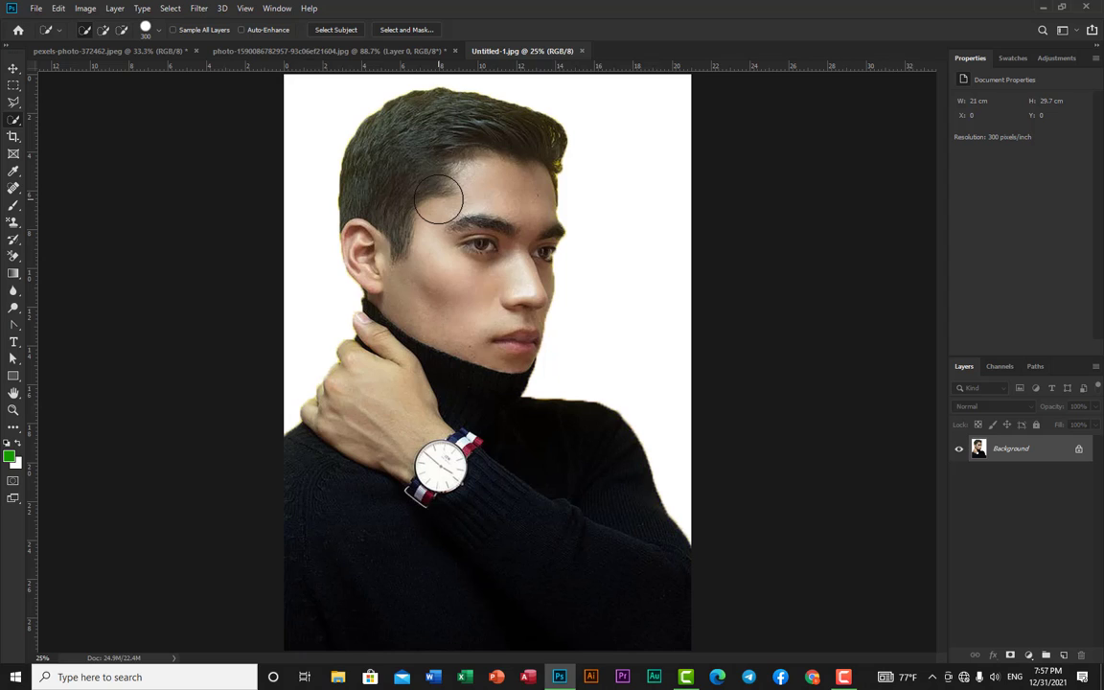
# Step: Select the man's hair, face, hand and black sweater with the Quick Selection tool
pyautogui.rightClick(20, 126)
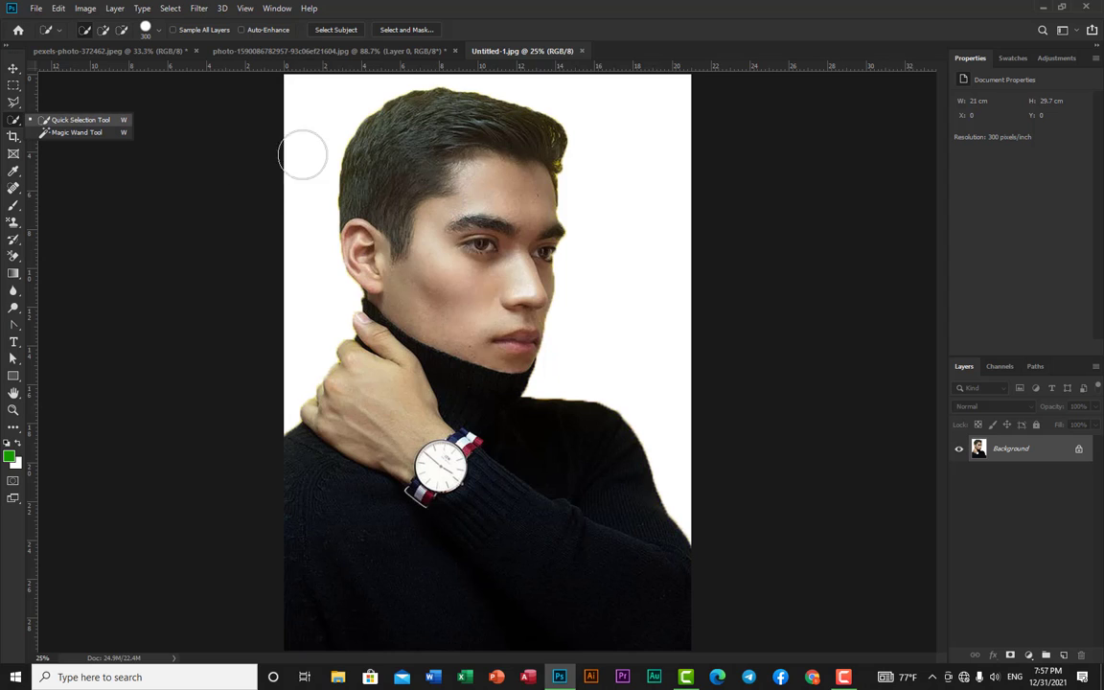
pyautogui.click(394, 160)
pyautogui.moveTo(407, 166)
pyautogui.mouseDown()
pyautogui.moveTo(436, 125)
pyautogui.moveTo(508, 185)
pyautogui.mouseUp()
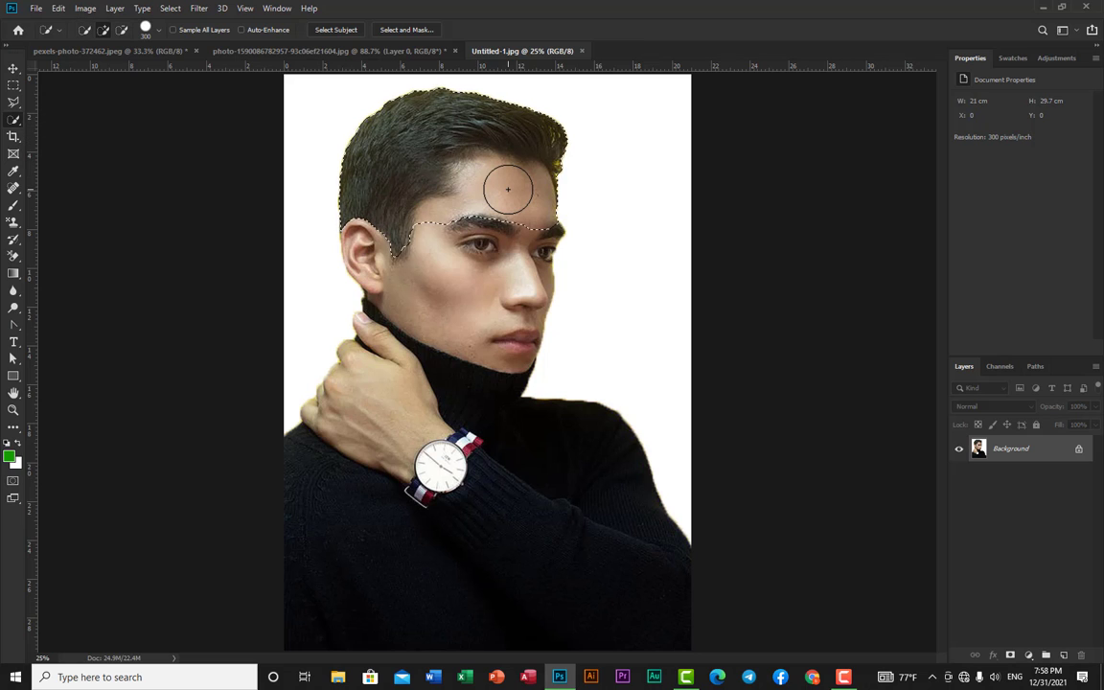
pyautogui.moveTo(458, 179)
pyautogui.mouseDown()
pyautogui.moveTo(460, 347)
pyautogui.moveTo(445, 460)
pyautogui.moveTo(454, 480)
pyautogui.moveTo(413, 341)
pyautogui.moveTo(372, 515)
pyautogui.mouseUp()
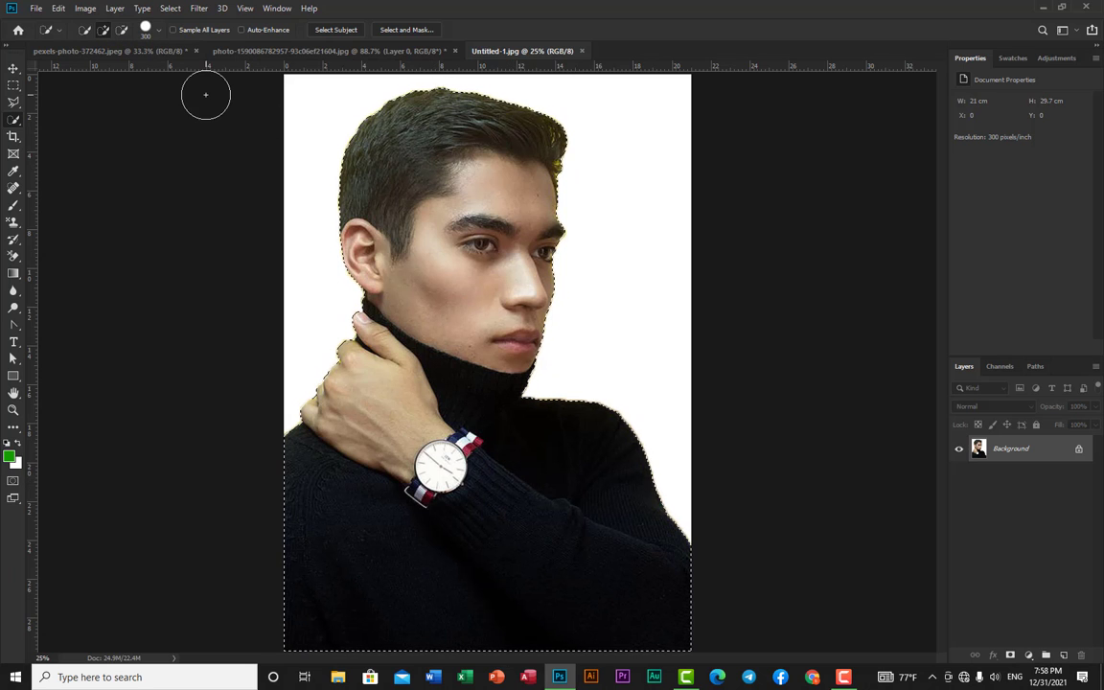
# Step: Add the white background beside the face to the selection and subtract it again
pyautogui.click(573, 247)
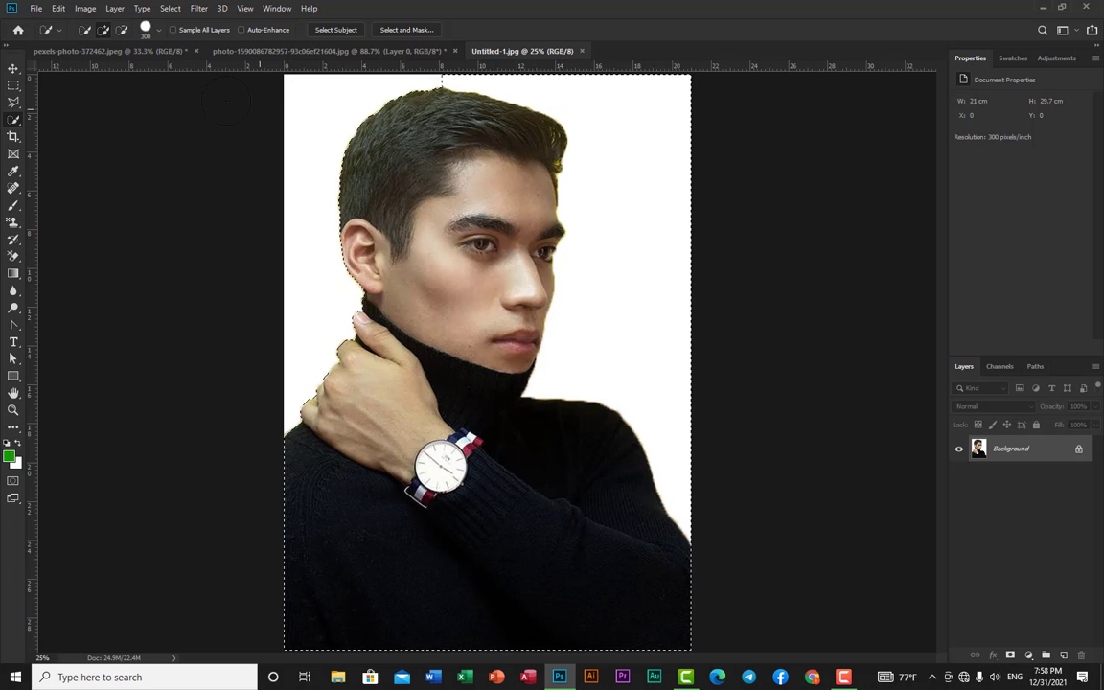
pyautogui.click(125, 32)
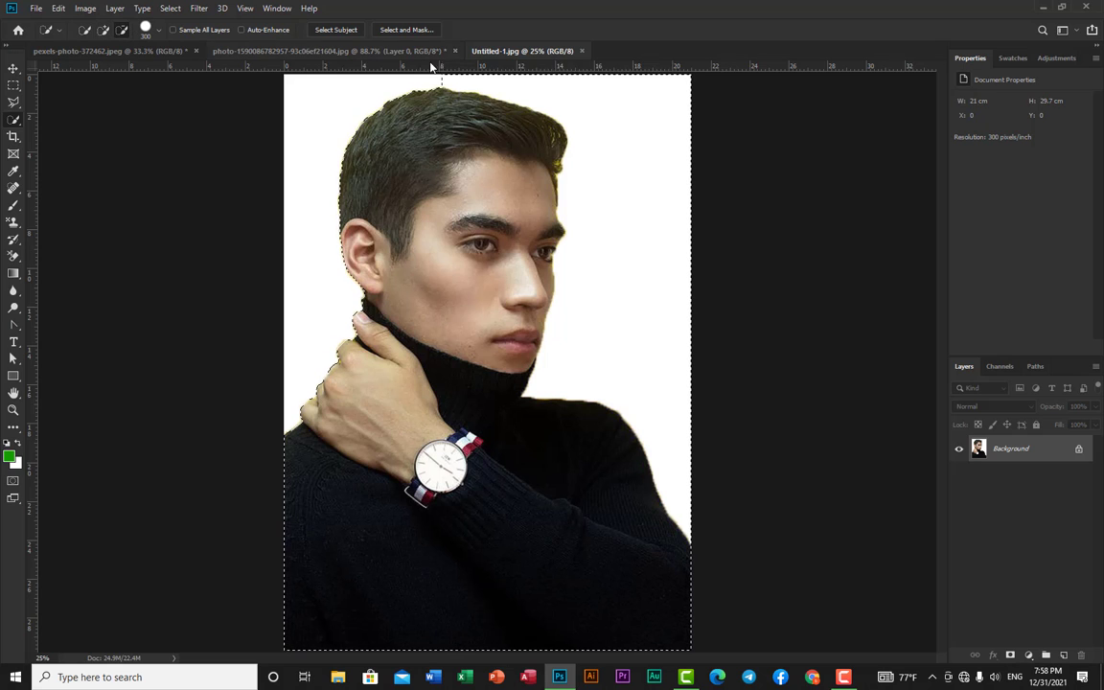
pyautogui.moveTo(609, 91)
pyautogui.mouseDown()
pyautogui.moveTo(646, 171)
pyautogui.moveTo(643, 227)
pyautogui.moveTo(665, 341)
pyautogui.moveTo(604, 185)
pyautogui.moveTo(605, 233)
pyautogui.moveTo(592, 219)
pyautogui.mouseUp()
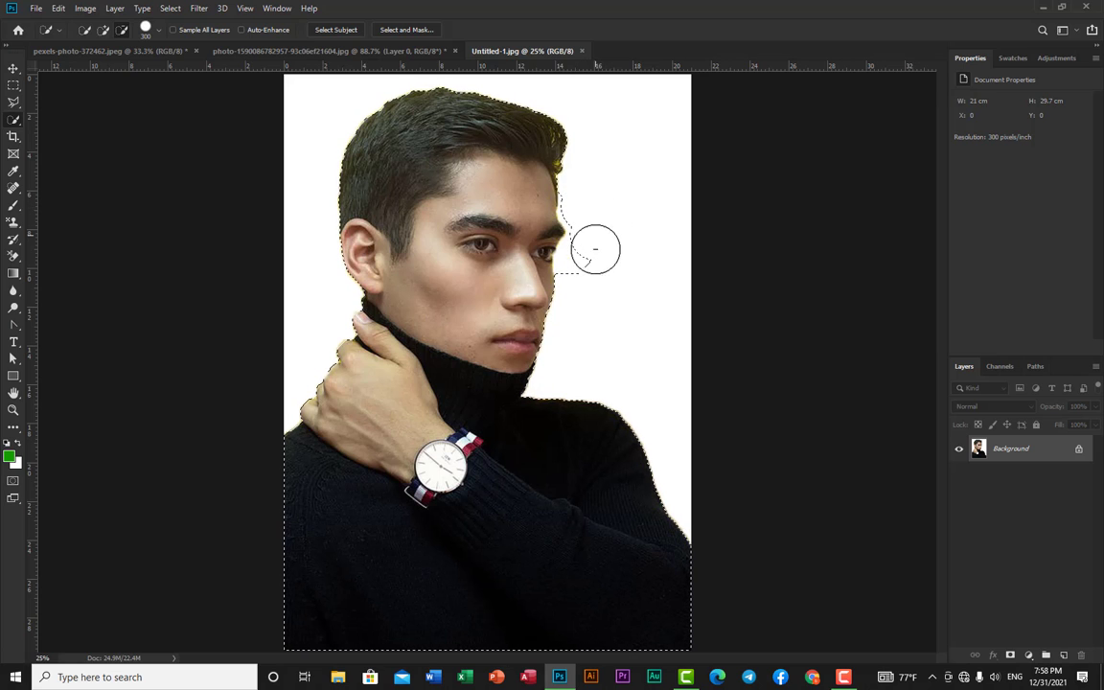
pyautogui.moveTo(580, 264); pyautogui.dragTo(589, 220)
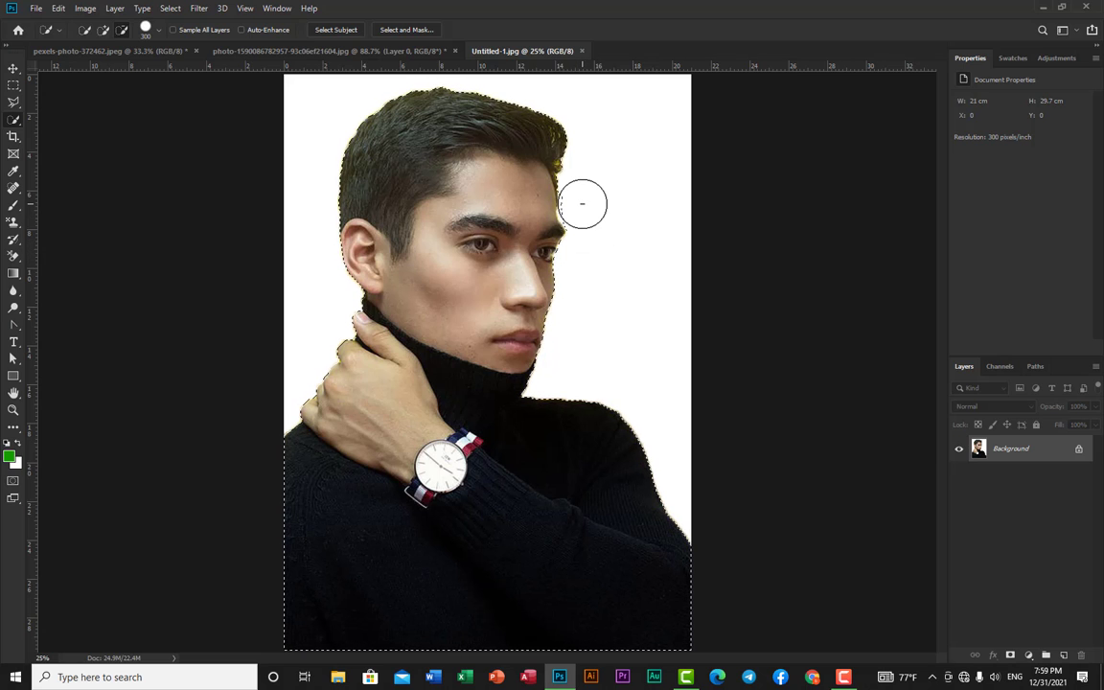
pyautogui.click(582, 204)
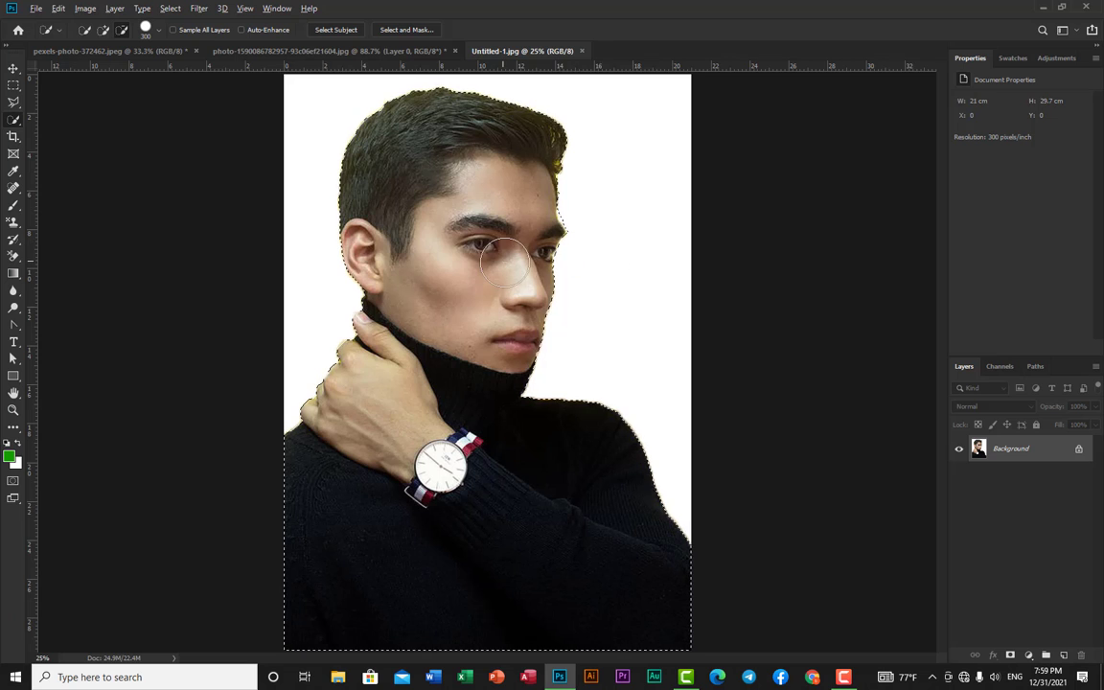
# Step: Subtract the leftover background beside the man's eyebrow from the selection, using a smaller brush
pyautogui.scroll(4, 530, 258)
pyautogui.scroll(1, 568, 237)
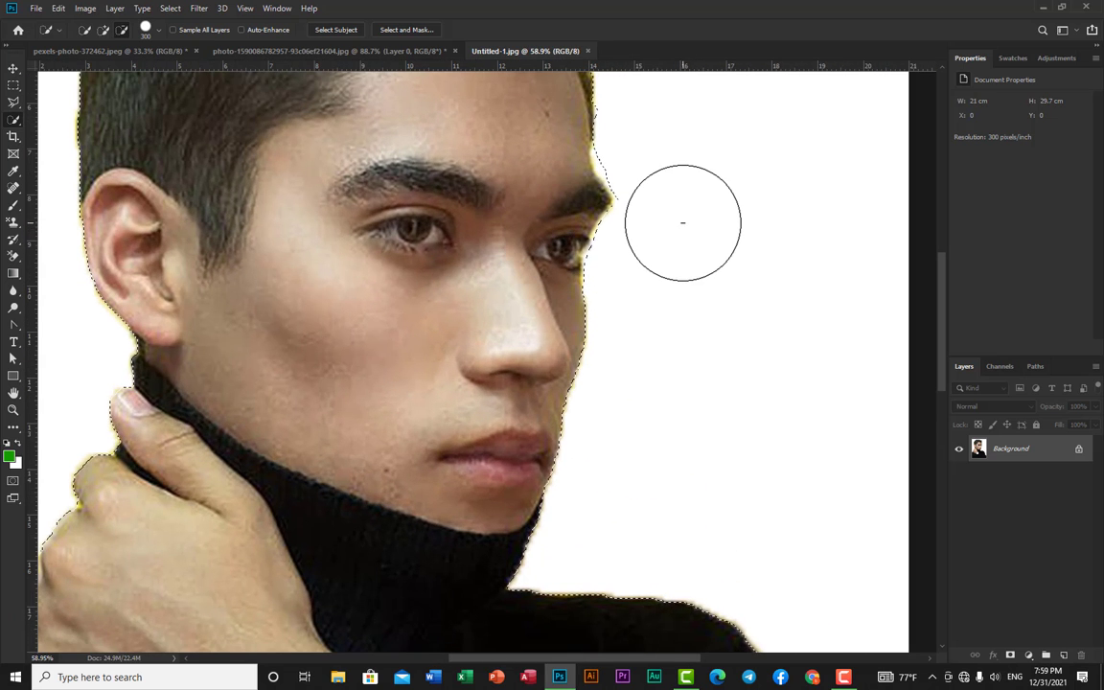
pyautogui.press('[')
pyautogui.press('[')
pyautogui.press('[')
pyautogui.press('[')
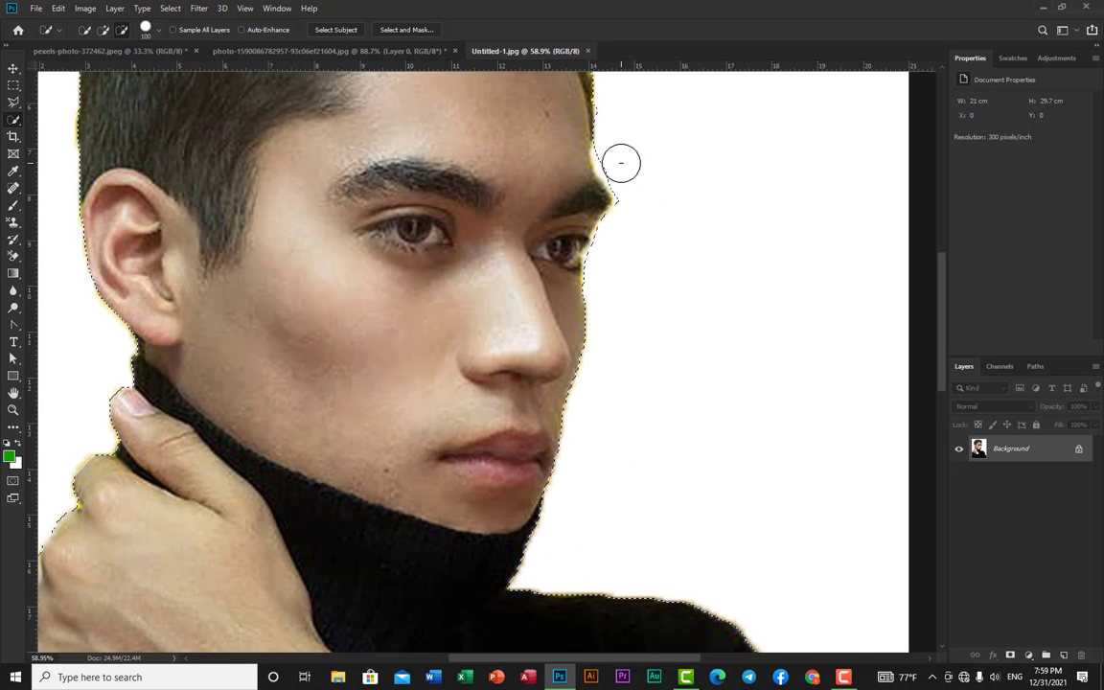
pyautogui.click(609, 158)
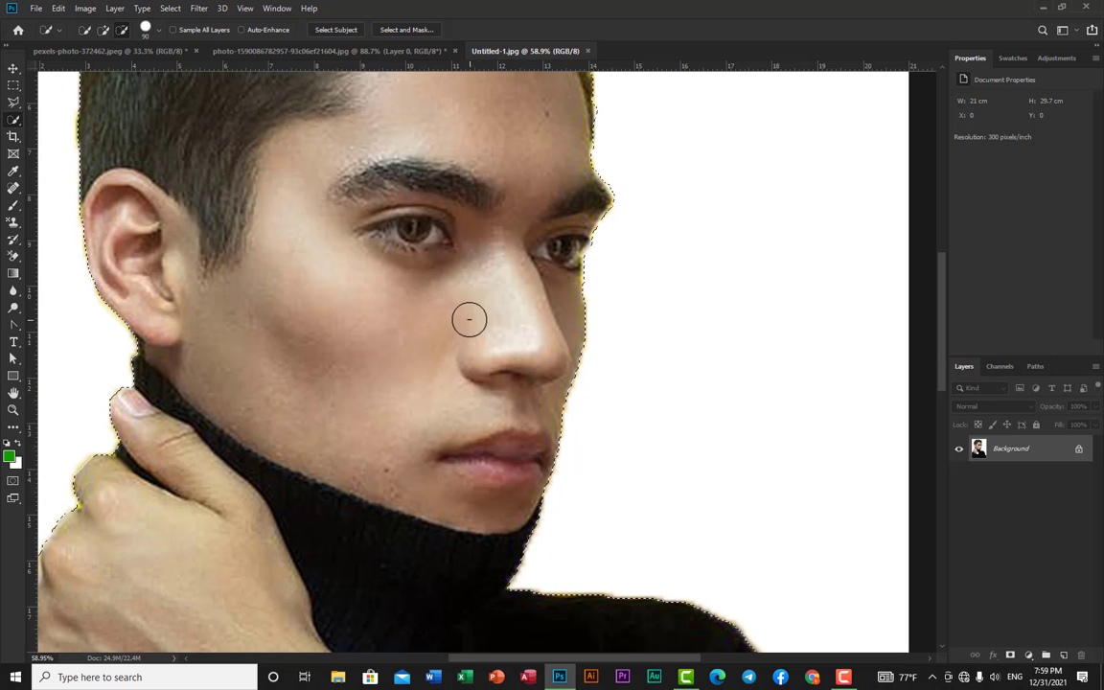
pyautogui.scroll(-3, 469, 326)
pyautogui.scroll(-2, 458, 331)
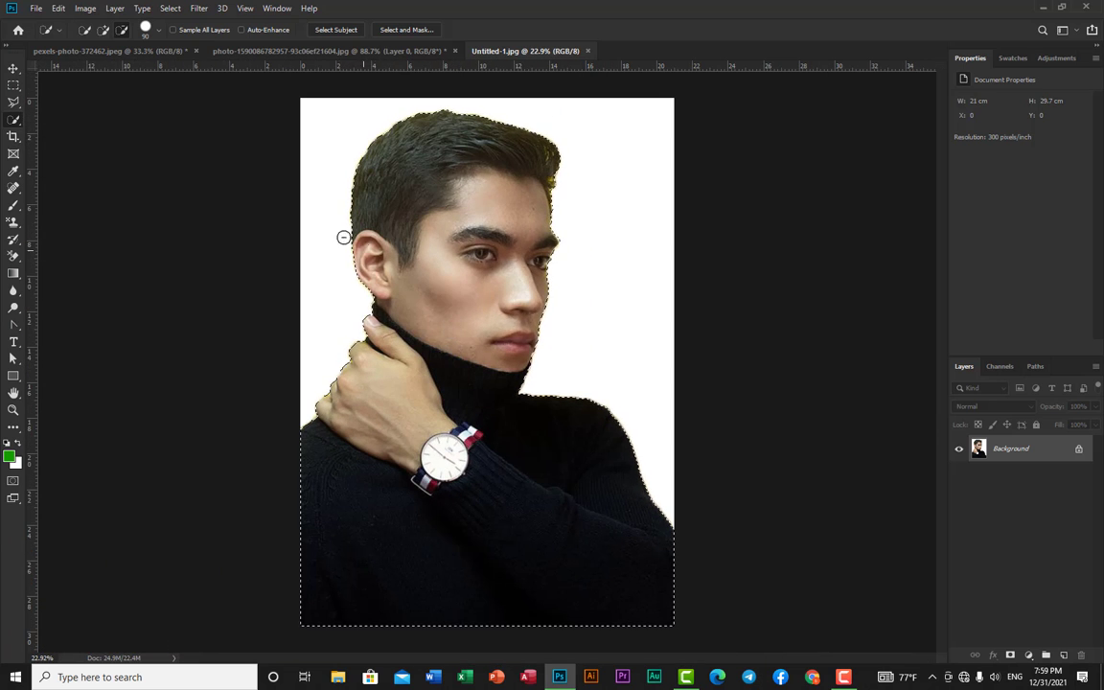
# Step: Deselect the selection around the man, keeping the Quick Selection tool active
pyautogui.click(15, 69)
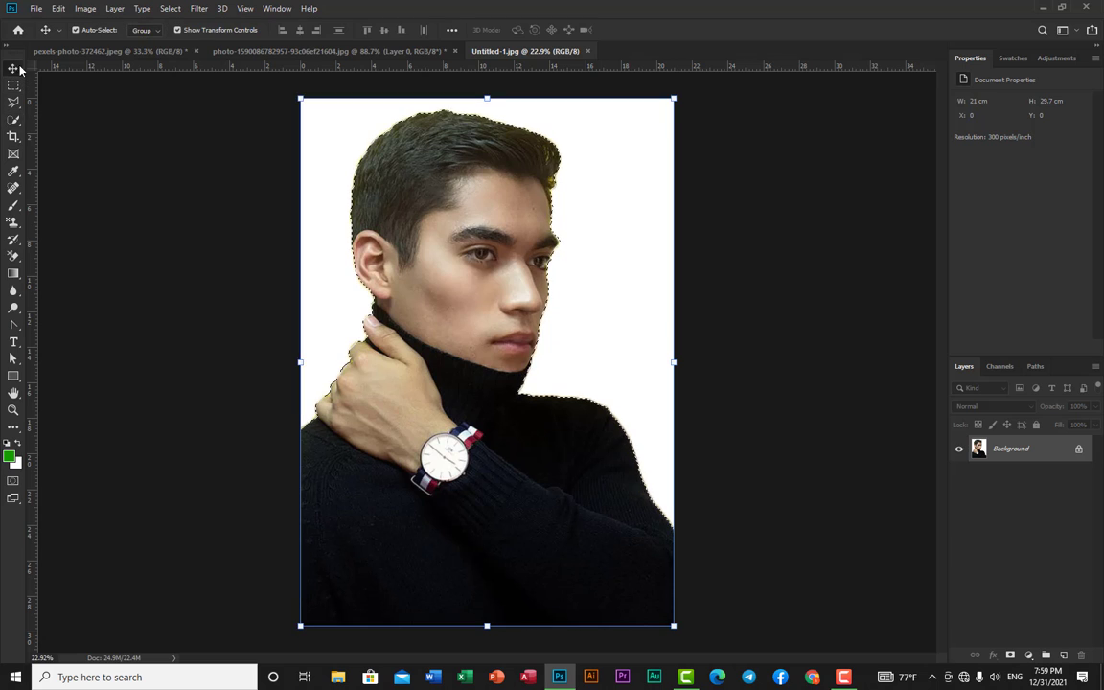
pyautogui.click(13, 119)
pyautogui.hotkey('ctrl', 'd')
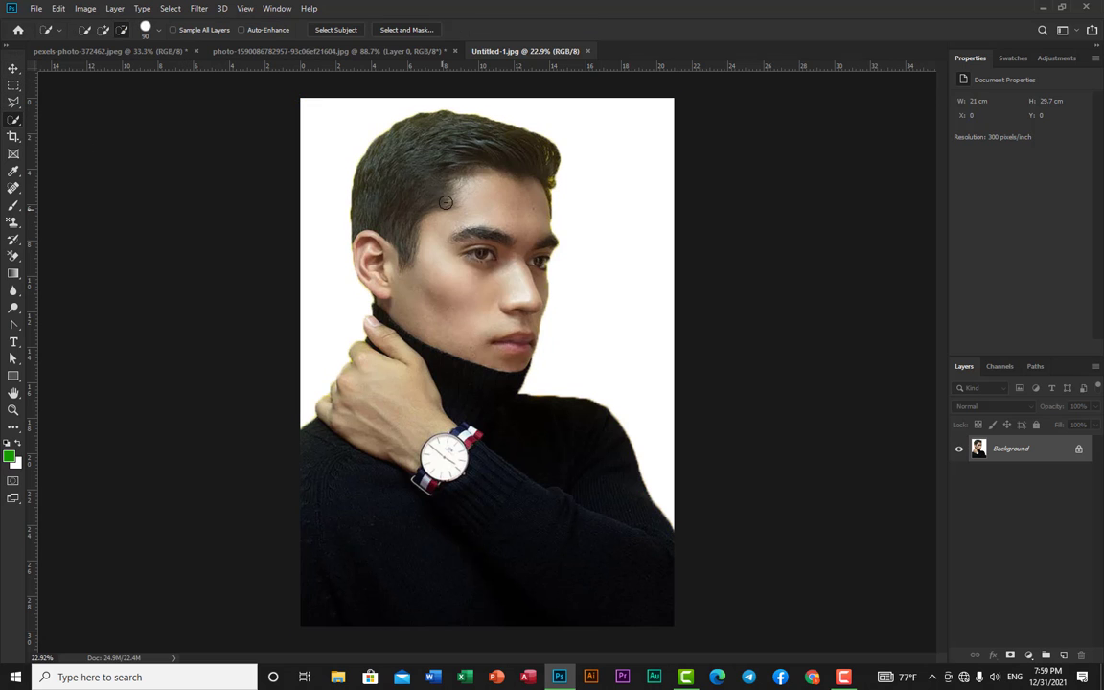
# Step: Select the whole man from hair to sweater using a 400 px Quick Selection brush
pyautogui.press(']')
pyautogui.press(']')
pyautogui.press(']')
pyautogui.press(']')
pyautogui.press(']')
pyautogui.press(']')
pyautogui.press(']')
pyautogui.press(']')
pyautogui.moveTo(451, 179)
pyautogui.mouseDown()
pyautogui.moveTo(439, 167)
pyautogui.moveTo(414, 305)
pyautogui.moveTo(452, 448)
pyautogui.moveTo(512, 513)
pyautogui.mouseUp()
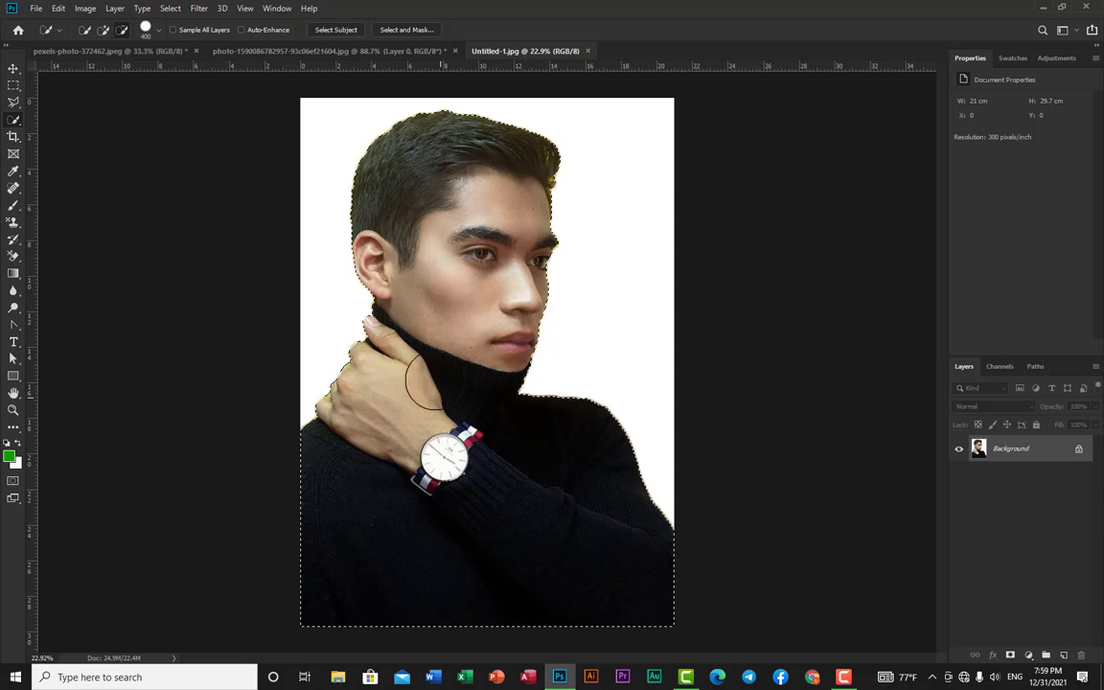
# Step: Move the selected man into the pexels-photo-372462.jpeg bridge document
pyautogui.click(13, 69)
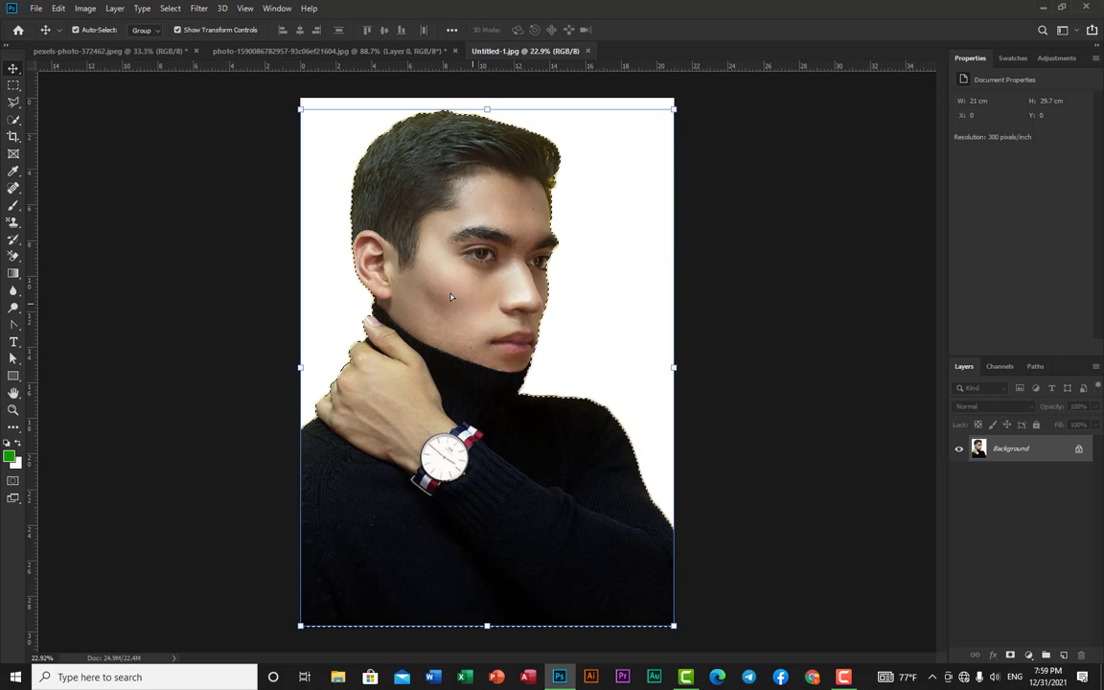
pyautogui.moveTo(405, 264); pyautogui.dragTo(326, 385)
pyautogui.moveTo(341, 276); pyautogui.dragTo(395, 455)
pyautogui.moveTo(385, 363); pyautogui.dragTo(386, 401)
pyautogui.moveTo(645, 280); pyautogui.dragTo(424, 584)
pyautogui.press('Return')
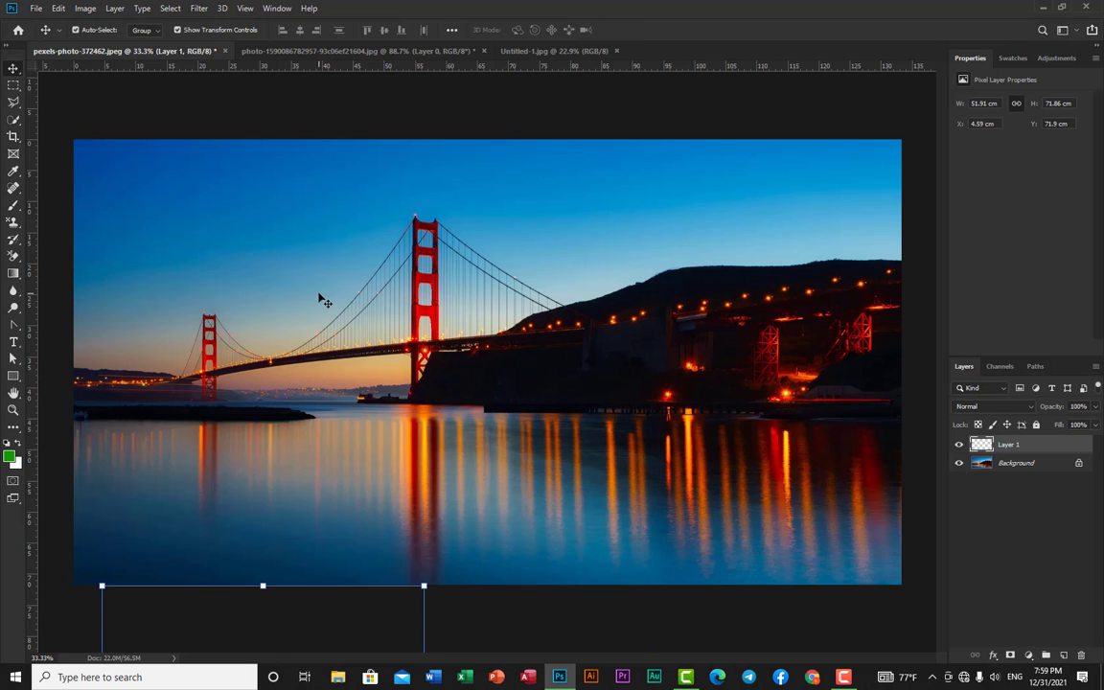
# Step: Scale the cut-out man to about 46 cm wide by 63 cm high and position him beside the tall bridge tower
pyautogui.click(284, 554)
pyautogui.click(263, 583)
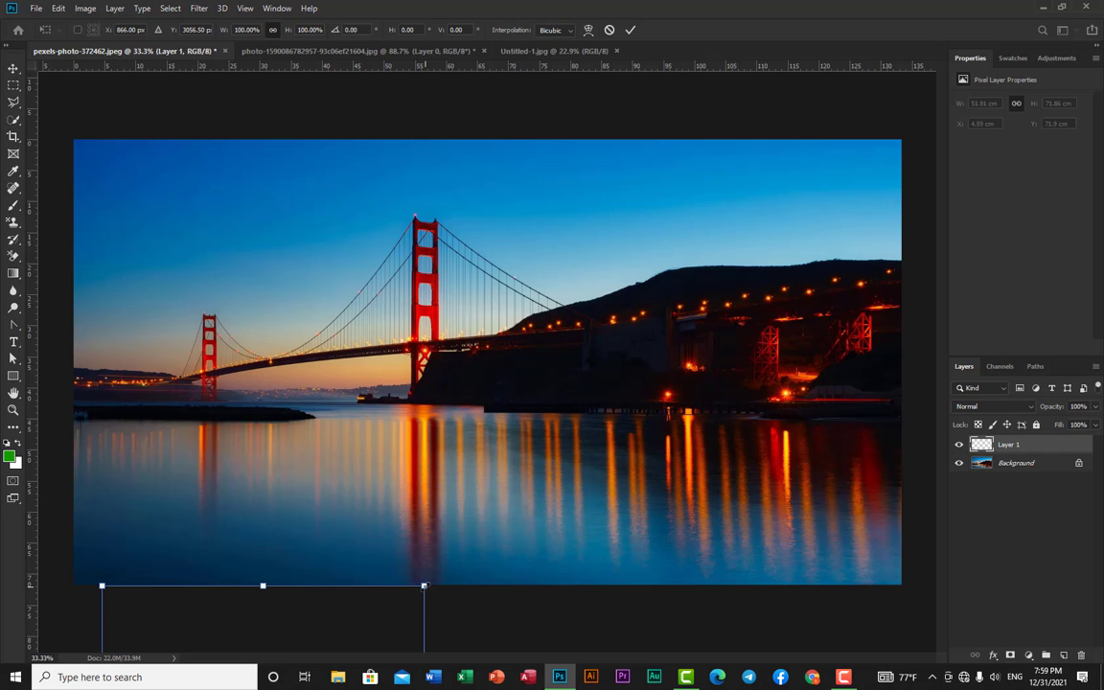
pyautogui.moveTo(413, 583); pyautogui.dragTo(463, 527)
pyautogui.moveTo(376, 551); pyautogui.dragTo(441, 169)
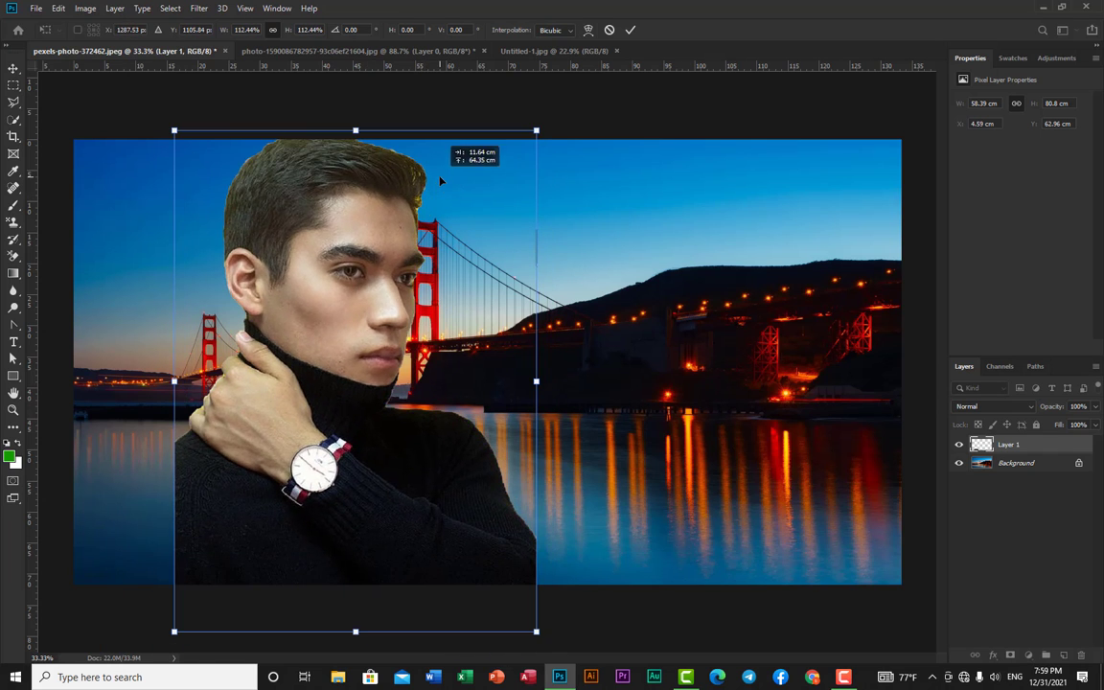
pyautogui.moveTo(538, 127); pyautogui.dragTo(457, 232)
pyautogui.moveTo(322, 389); pyautogui.dragTo(285, 337)
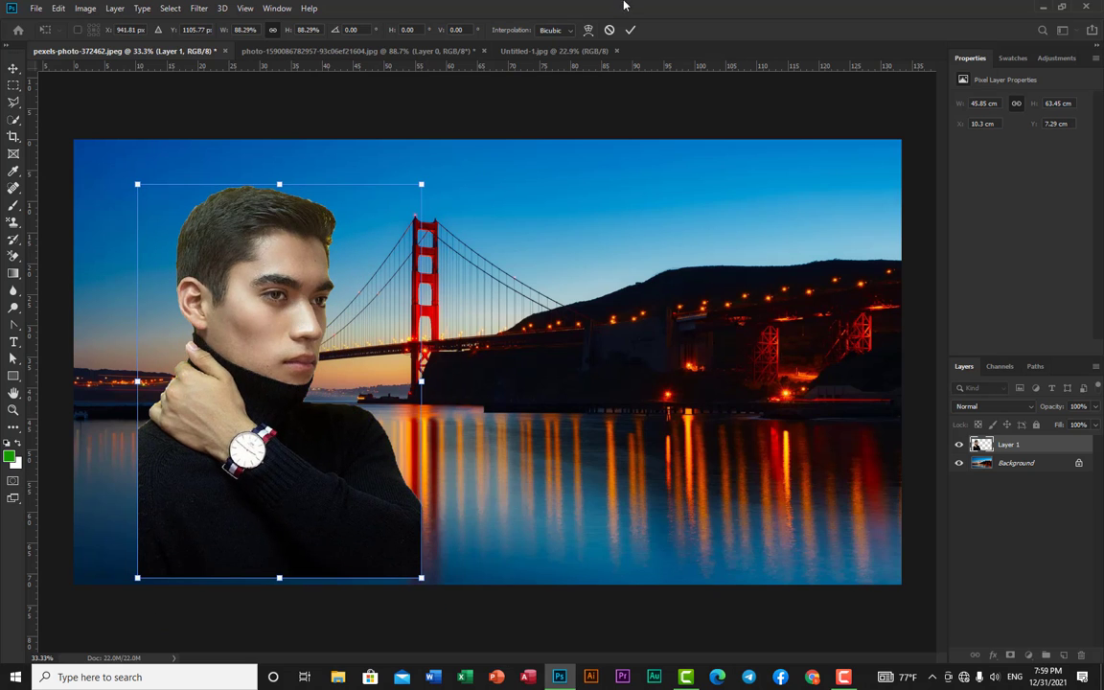
pyautogui.click(630, 31)
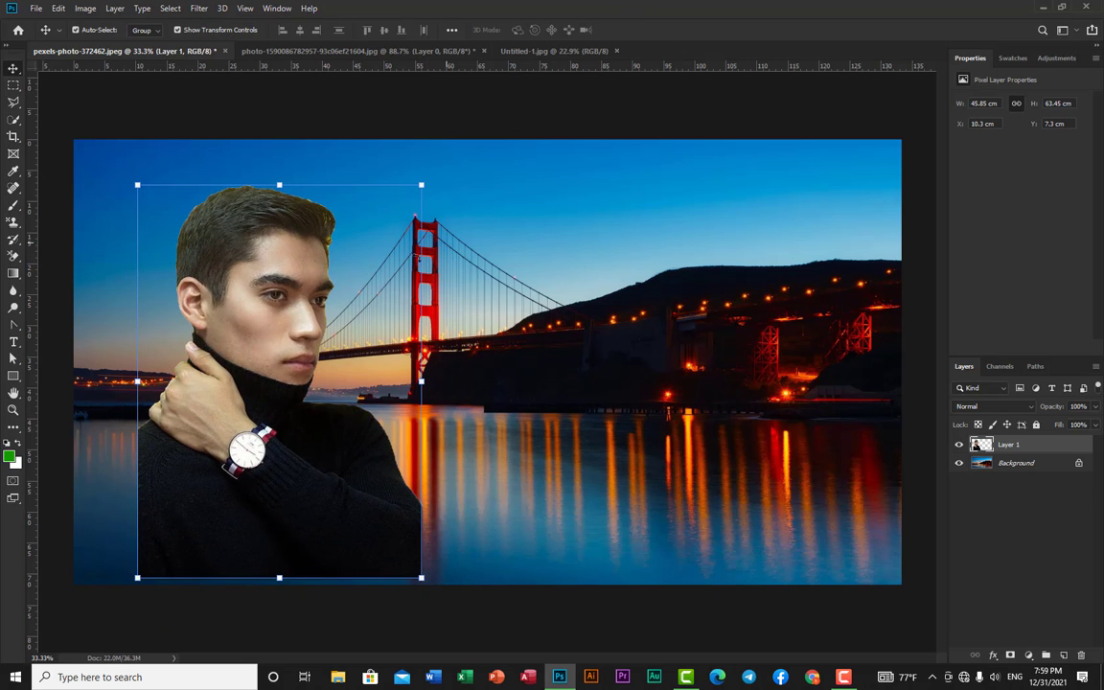
pyautogui.moveTo(241, 273); pyautogui.dragTo(253, 307)
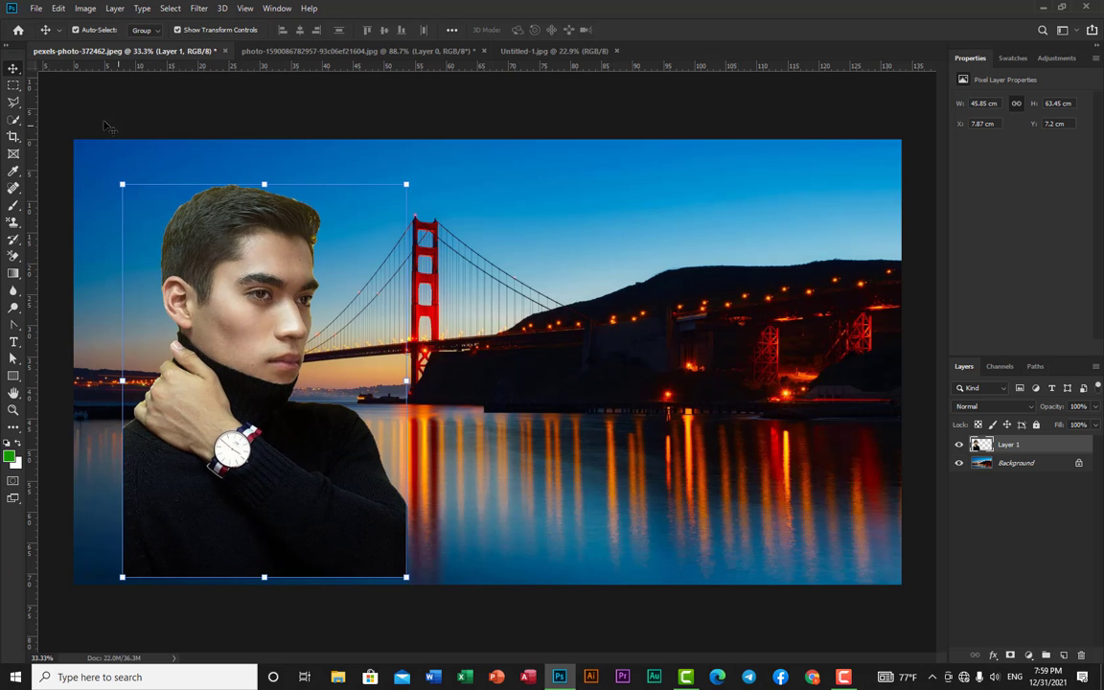
# Step: Switch to the Untitled-1.jpg portrait and activate the Magic Wand tool
pyautogui.click(300, 52)
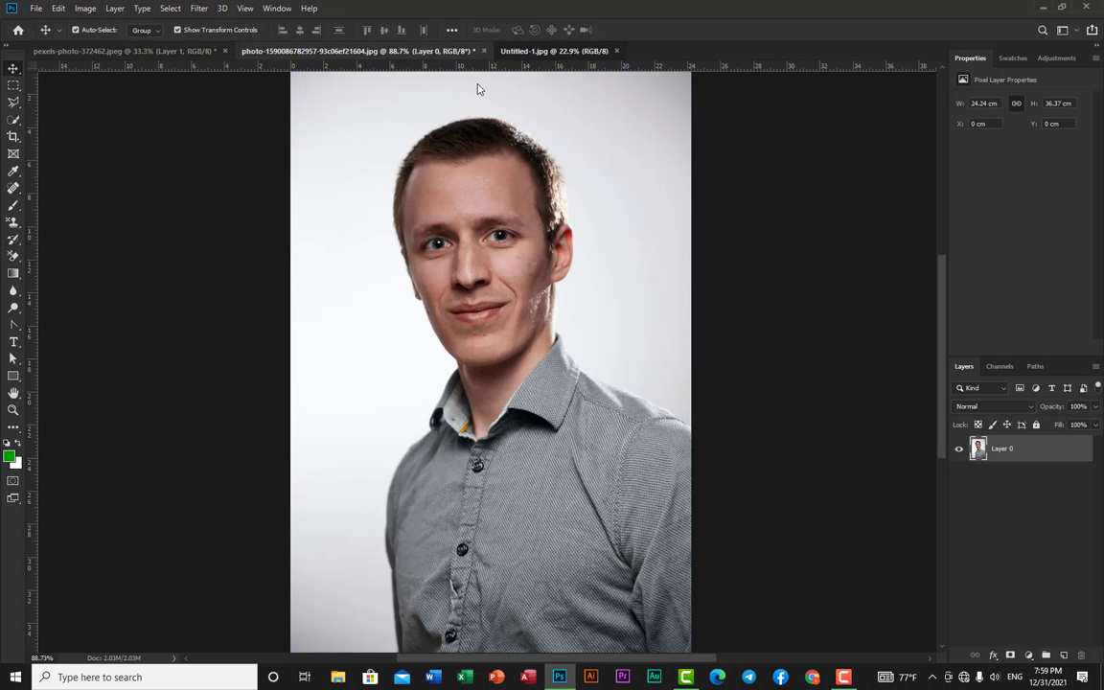
pyautogui.click(533, 50)
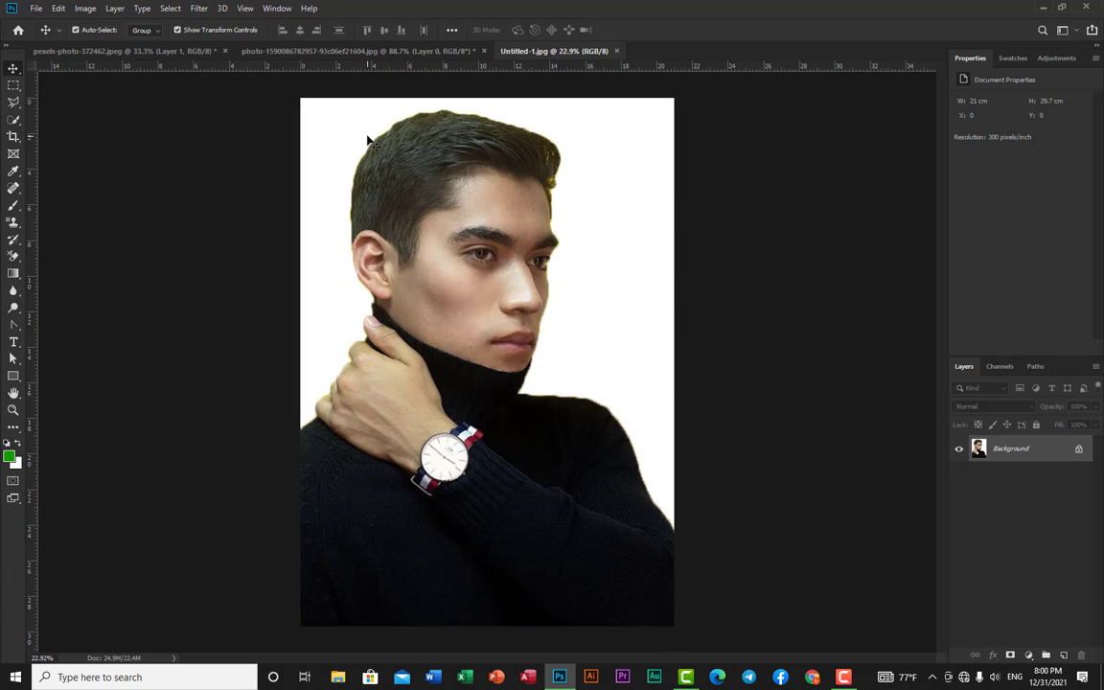
pyautogui.click(14, 119)
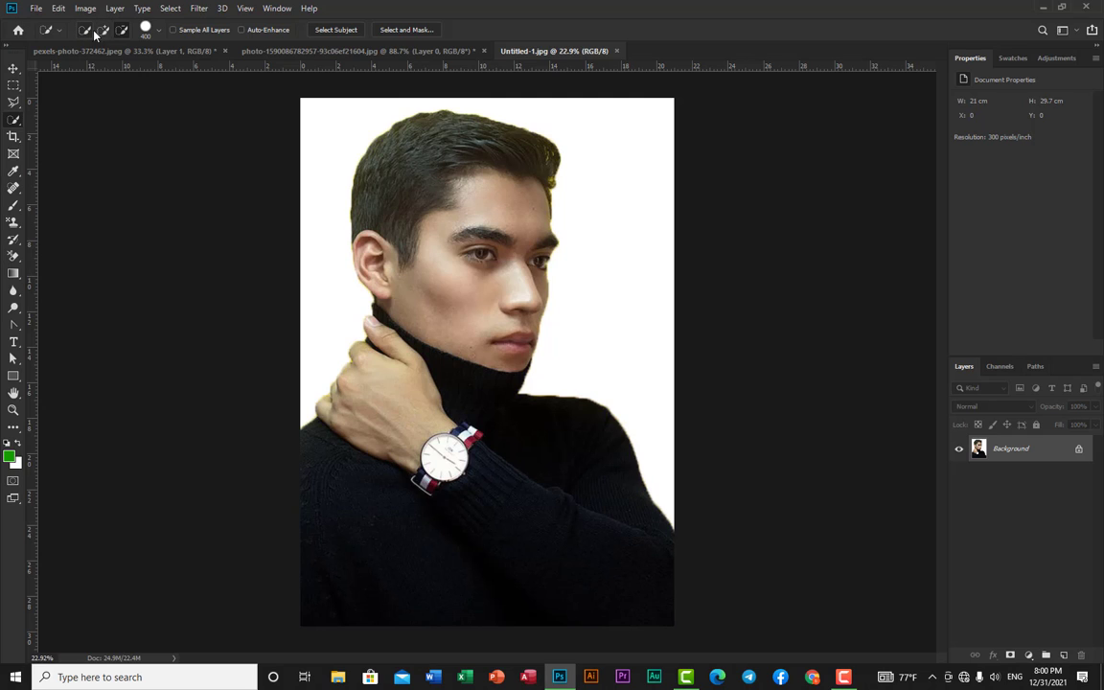
pyautogui.click(157, 33)
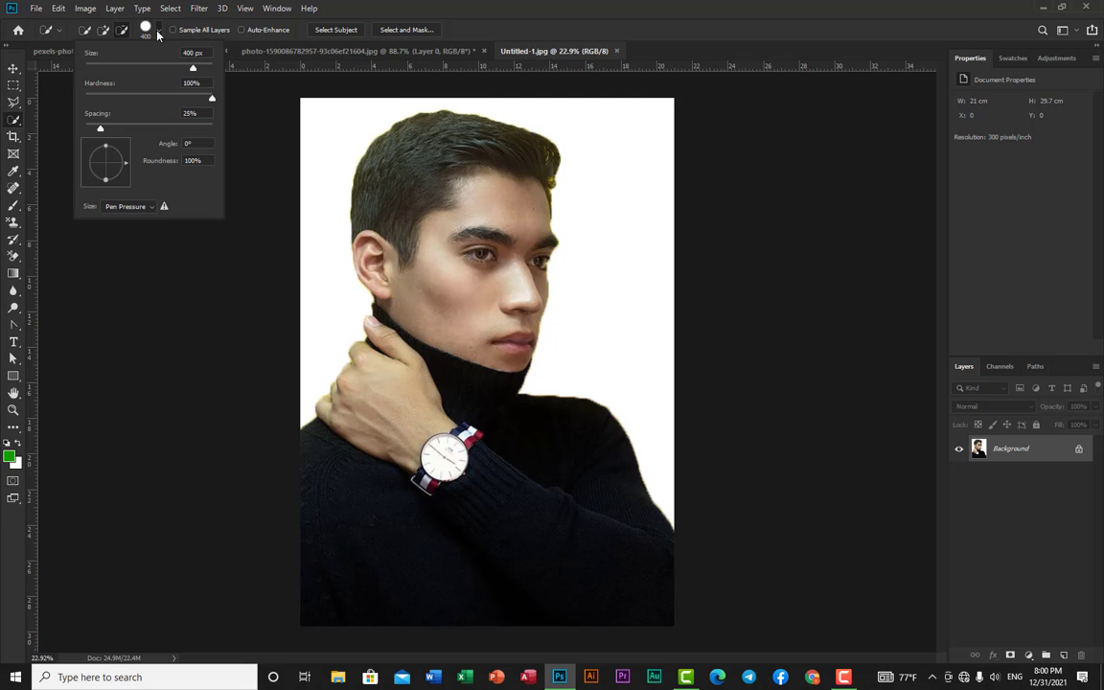
pyautogui.click(572, 7)
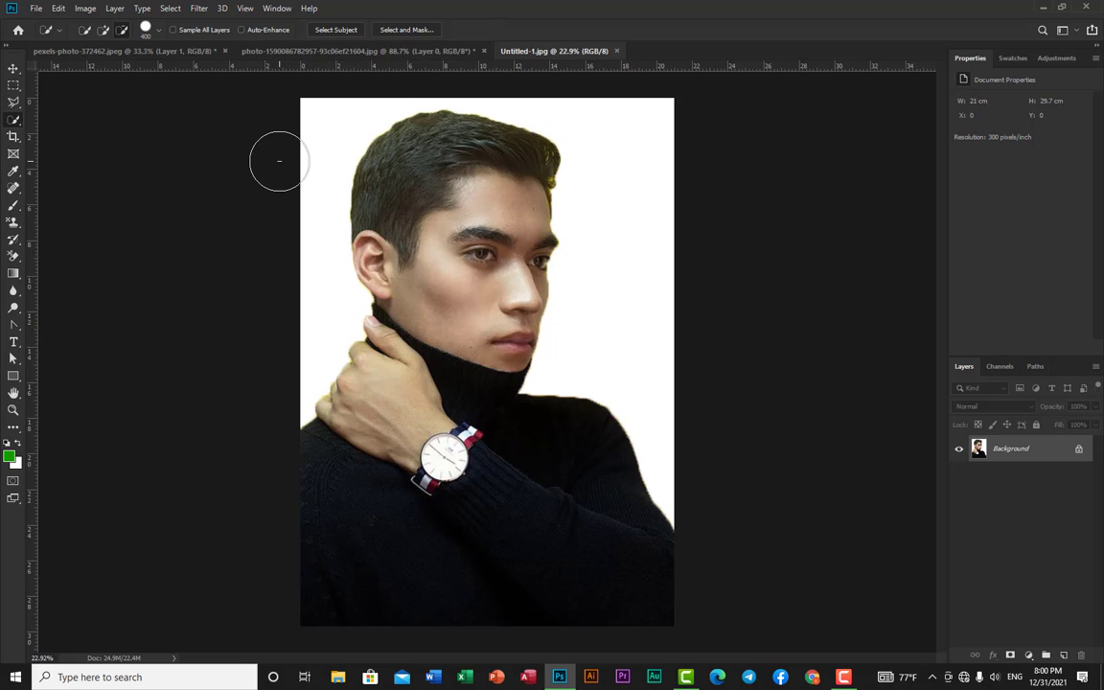
pyautogui.rightClick(20, 125)
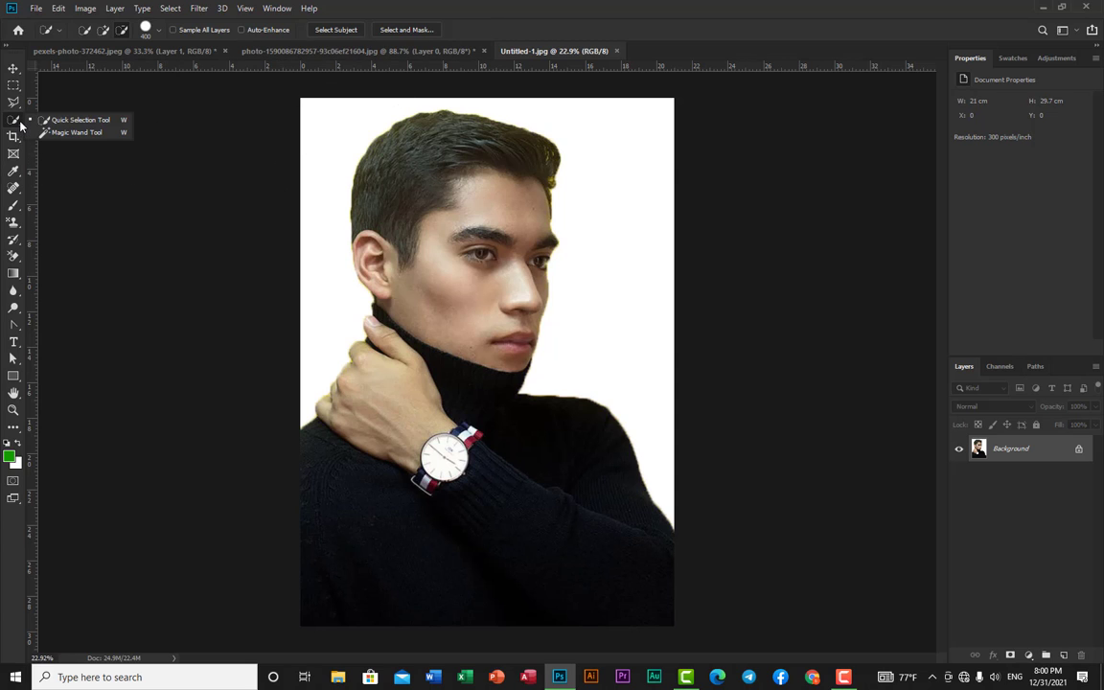
pyautogui.click(77, 132)
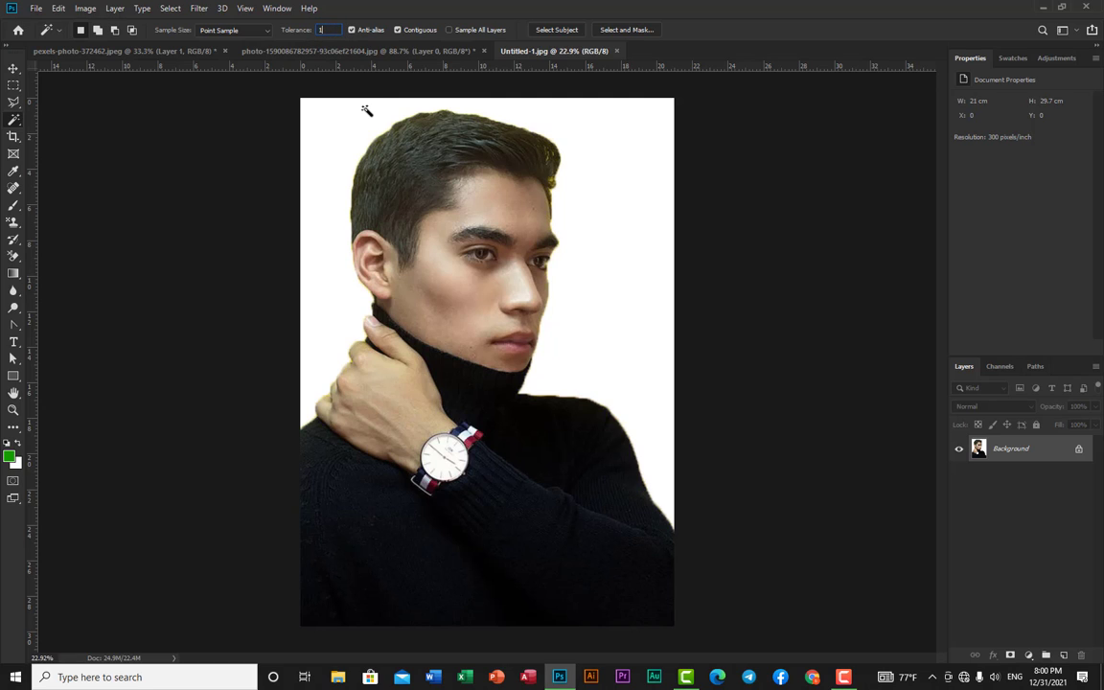
# Step: Try selecting the white background with the Magic Wand at tolerances of 100 and 200
pyautogui.click(618, 191)
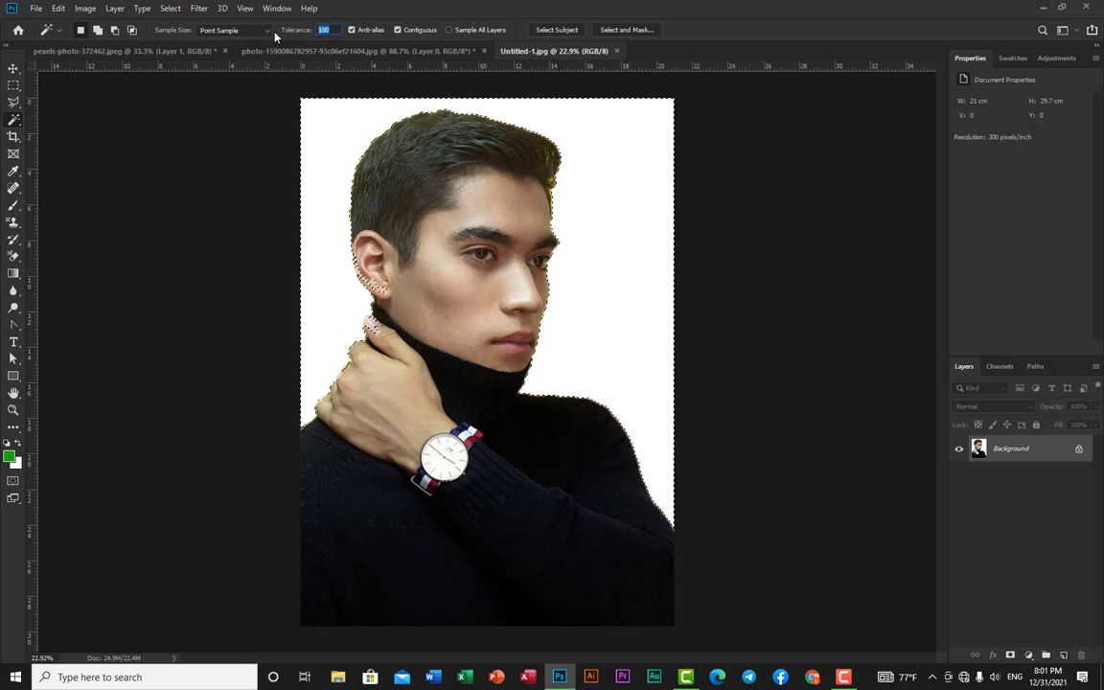
pyautogui.write('1')
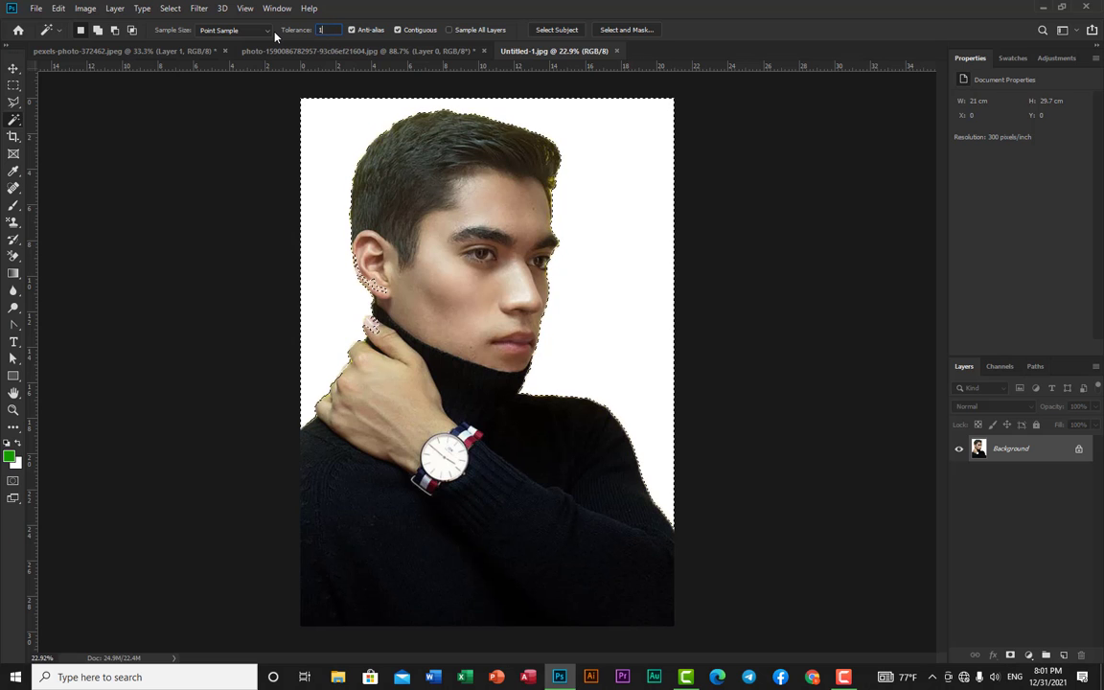
pyautogui.write('00')
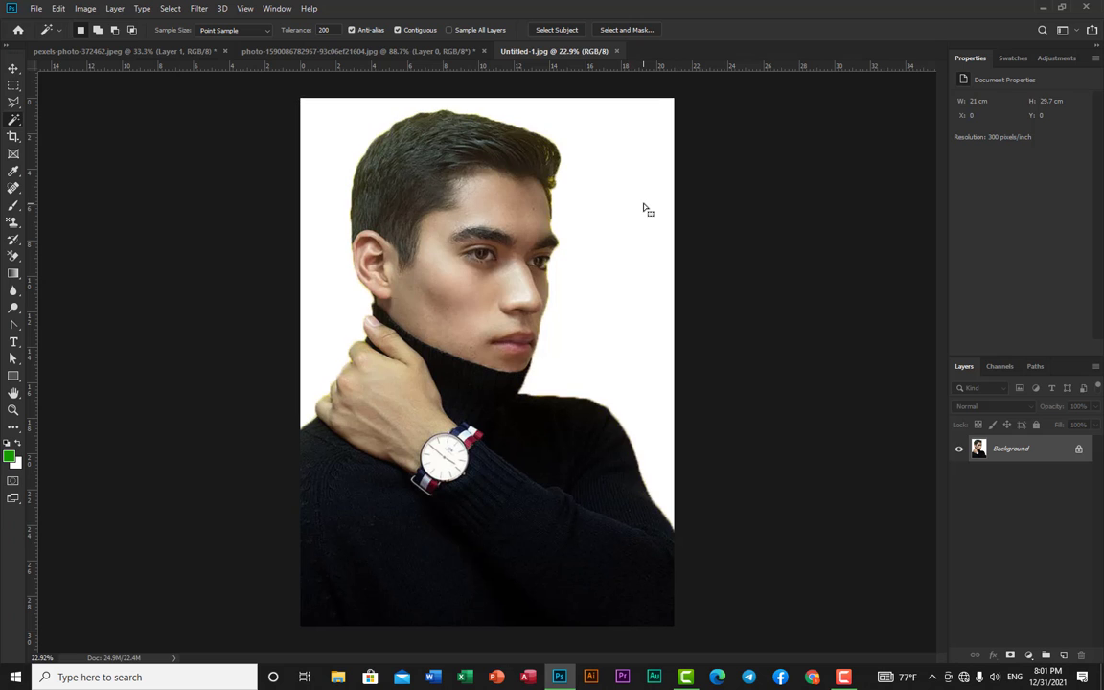
pyautogui.click(614, 217)
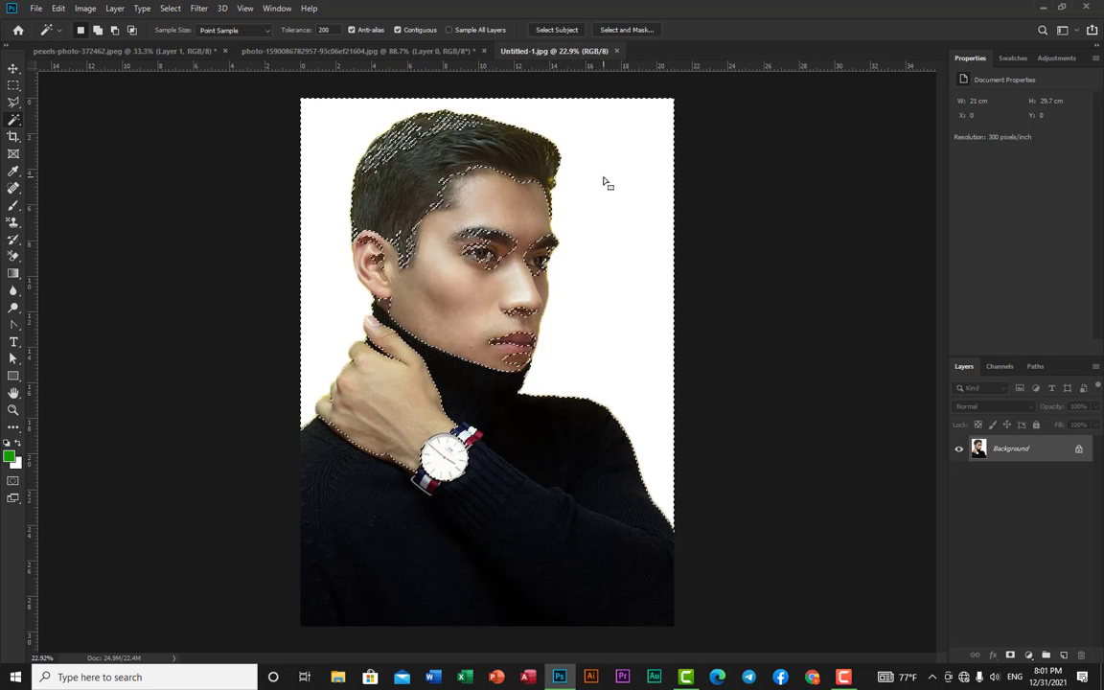
# Step: Set the Magic Wand tolerance to 30, test it on the man's face and black sweater, and deselect
pyautogui.click(324, 29)
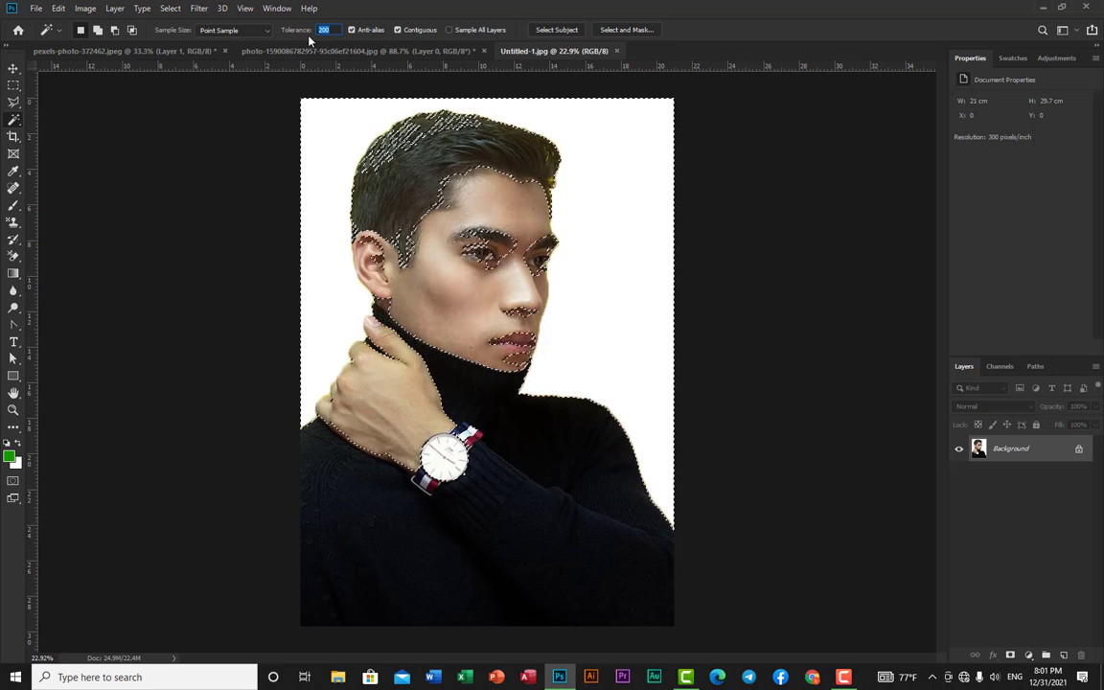
pyautogui.write('30')
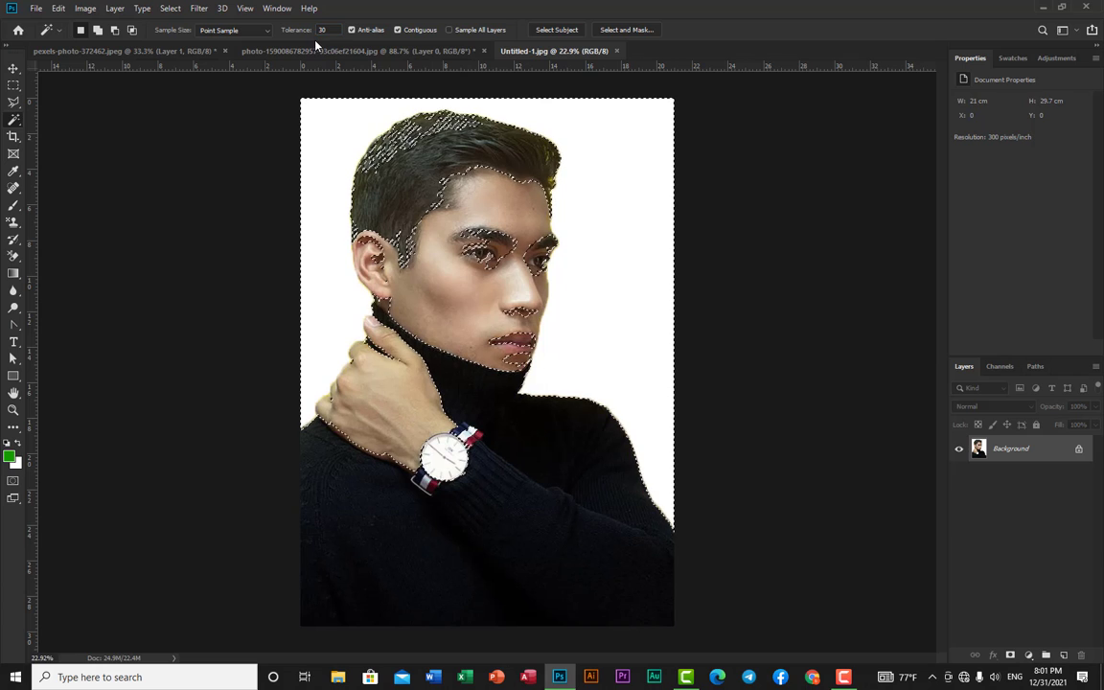
pyautogui.hotkey('ctrl', 'd')
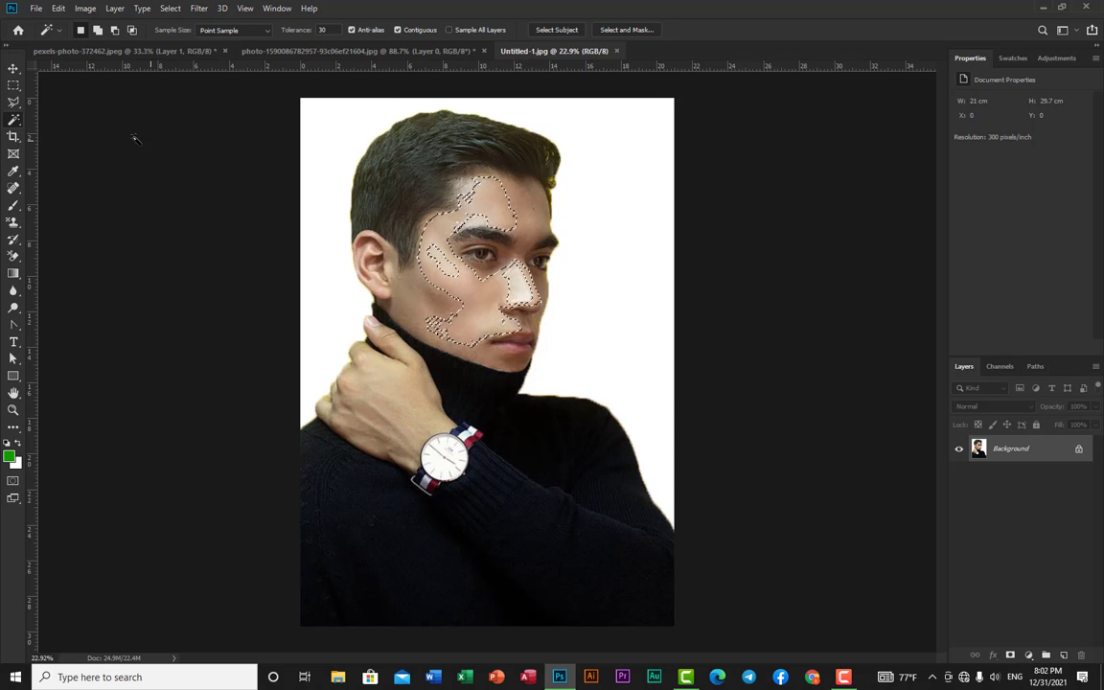
pyautogui.rightClick(12, 122)
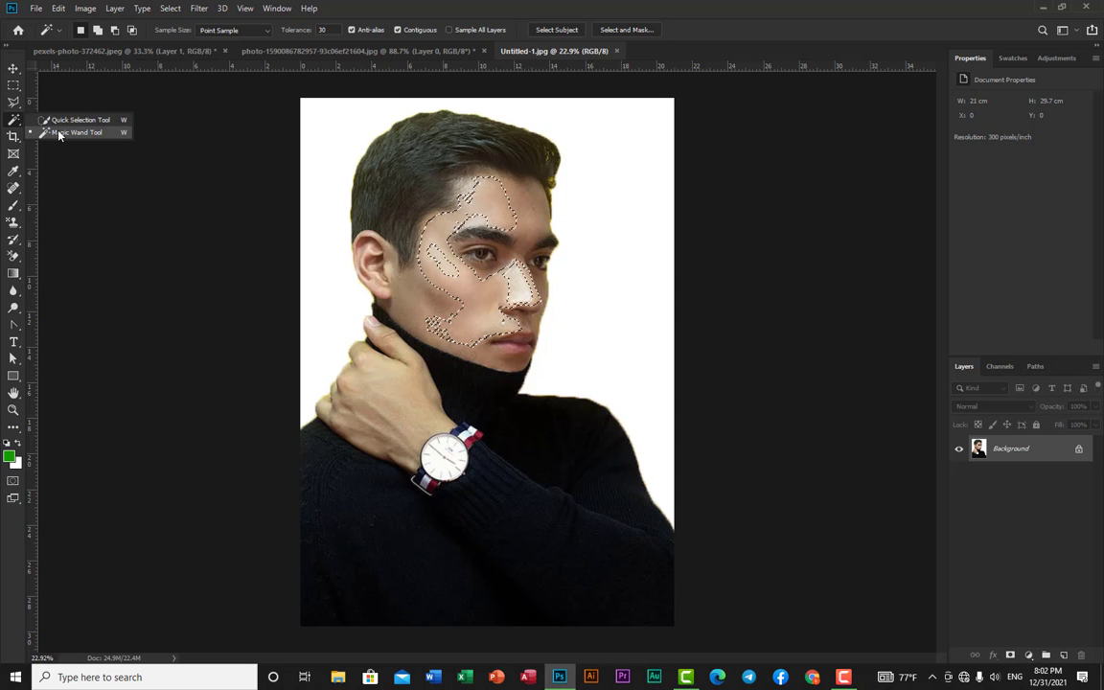
pyautogui.click(58, 133)
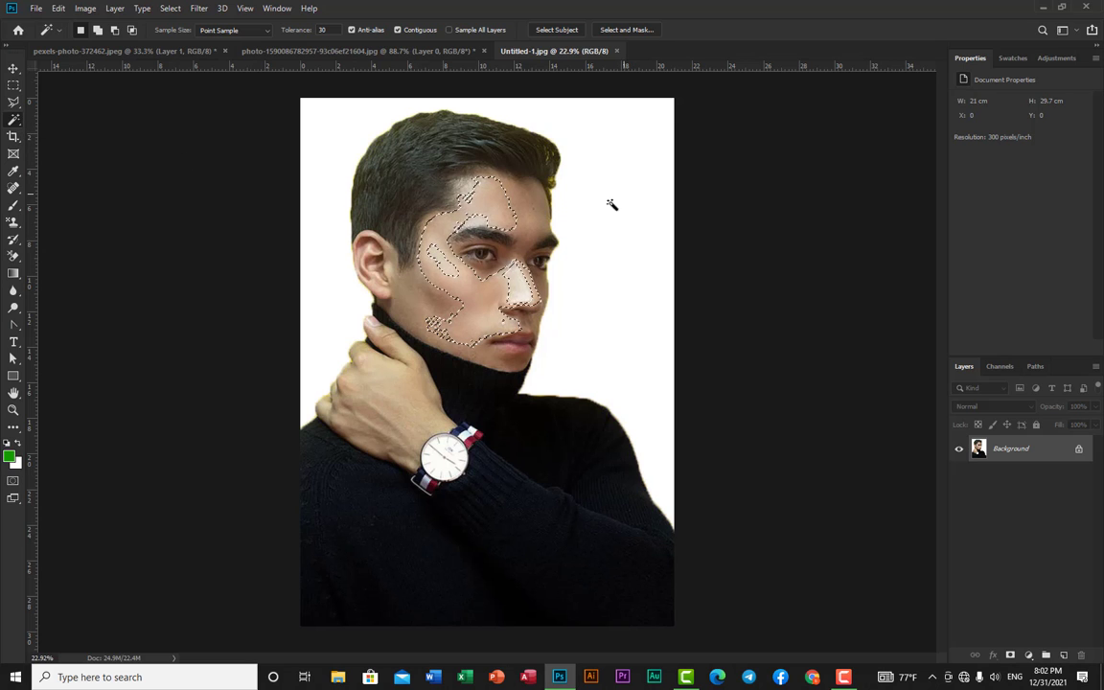
pyautogui.click(541, 458)
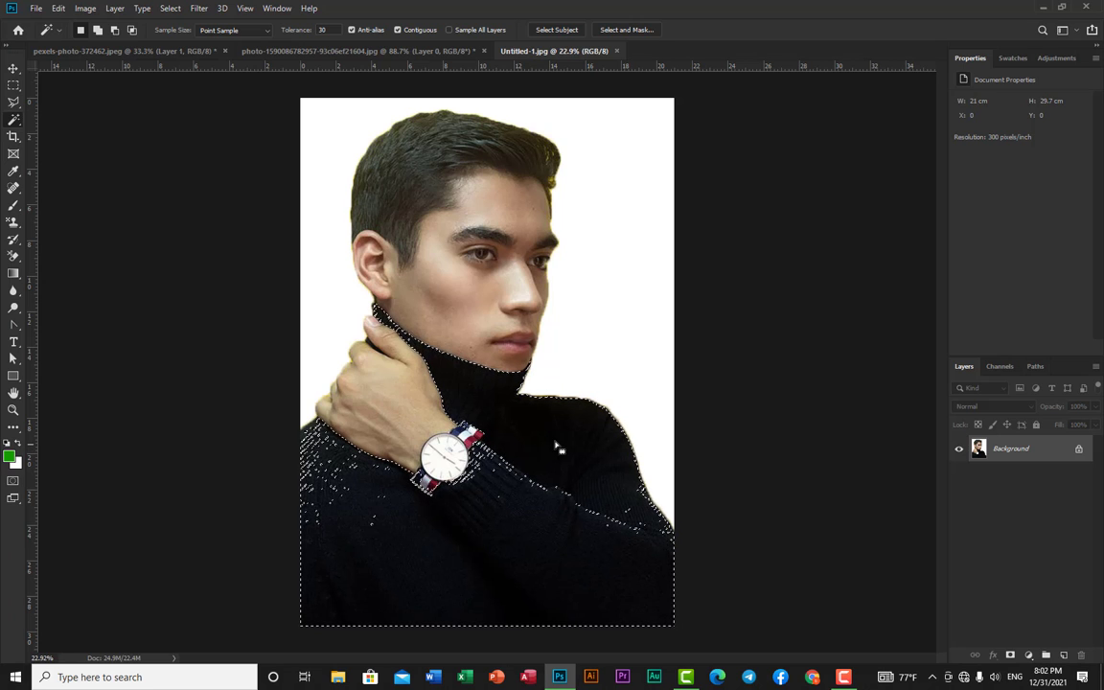
pyautogui.hotkey('ctrl', 'd')
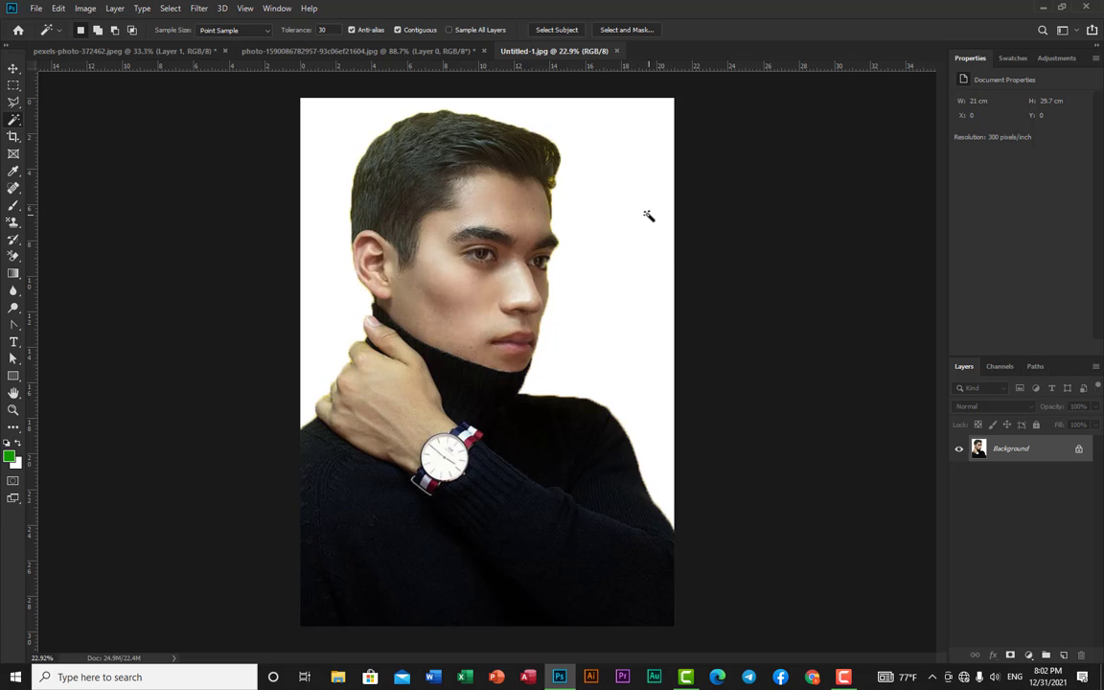
# Step: Select the white background around the man with the Magic Wand at tolerance 40
pyautogui.click(620, 305)
pyautogui.click(620, 208)
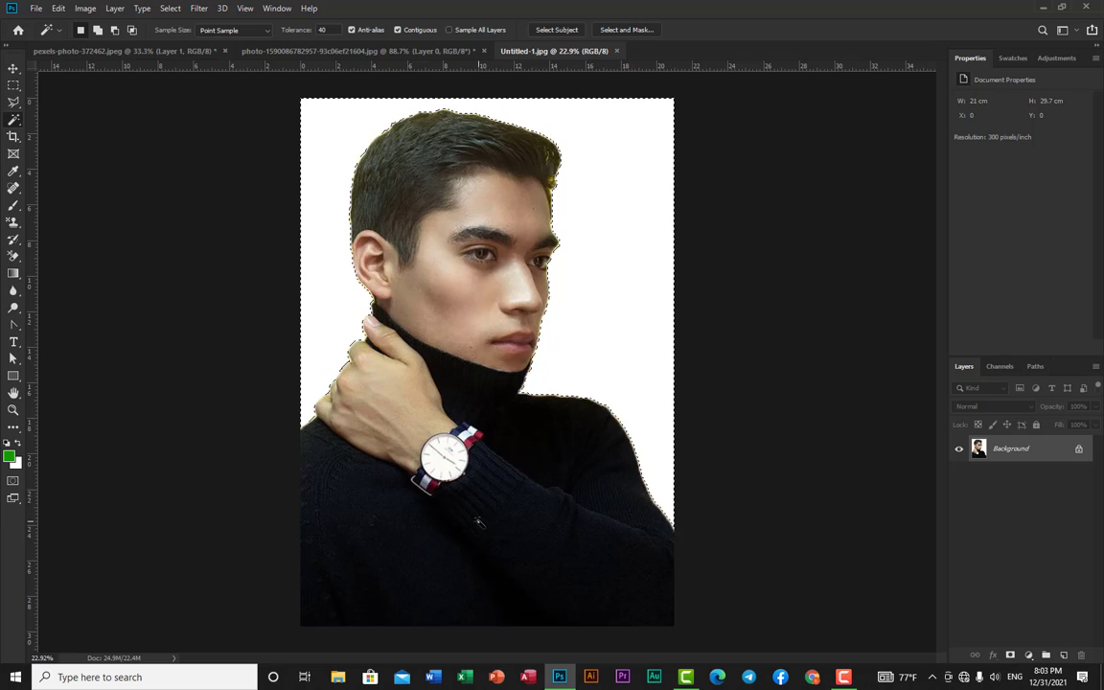
# Step: Try moving the selected white background down about 1 cm with the Move tool, and undo the move
pyautogui.click(14, 68)
pyautogui.moveTo(597, 224)
pyautogui.mouseDown()
pyautogui.moveTo(288, 190)
pyautogui.moveTo(391, 265)
pyautogui.moveTo(394, 298)
pyautogui.moveTo(357, 325)
pyautogui.moveTo(614, 350)
pyautogui.moveTo(580, 348)
pyautogui.moveTo(592, 243)
pyautogui.mouseUp()
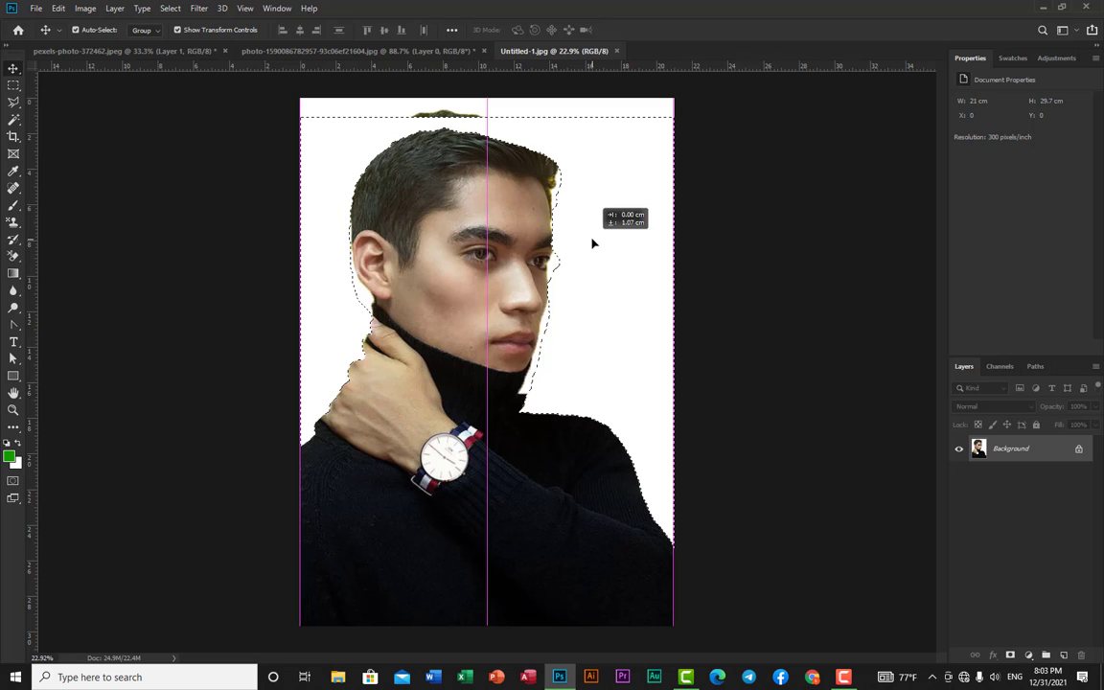
pyautogui.moveTo(592, 244); pyautogui.dragTo(593, 244)
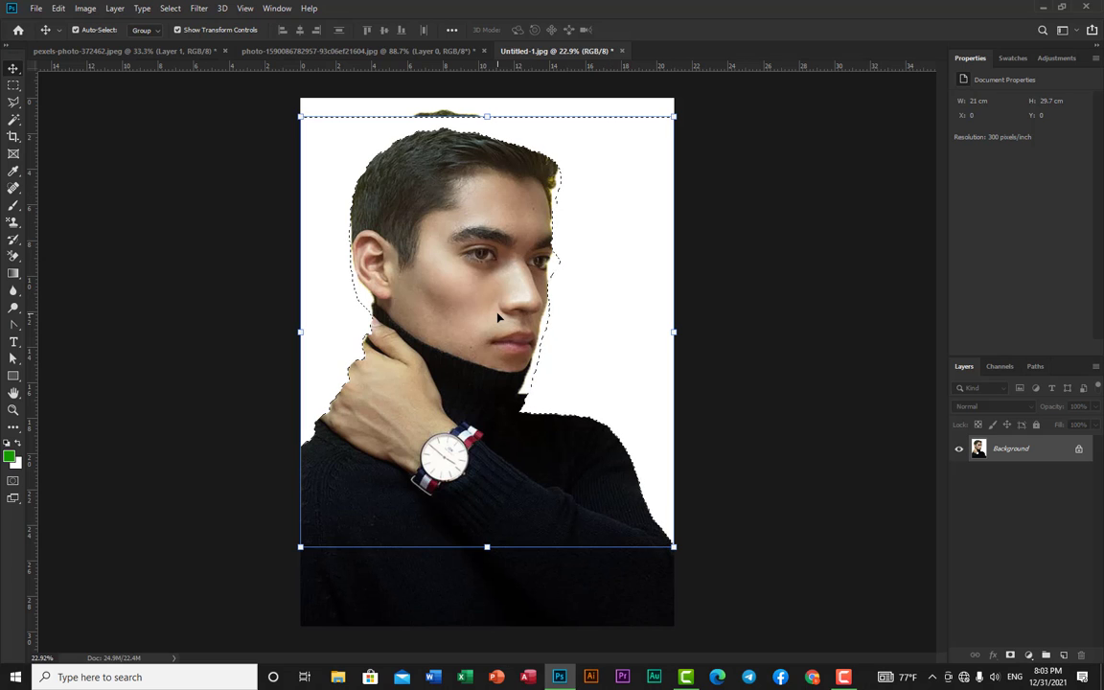
pyautogui.hotkey('ctrl', 'z')
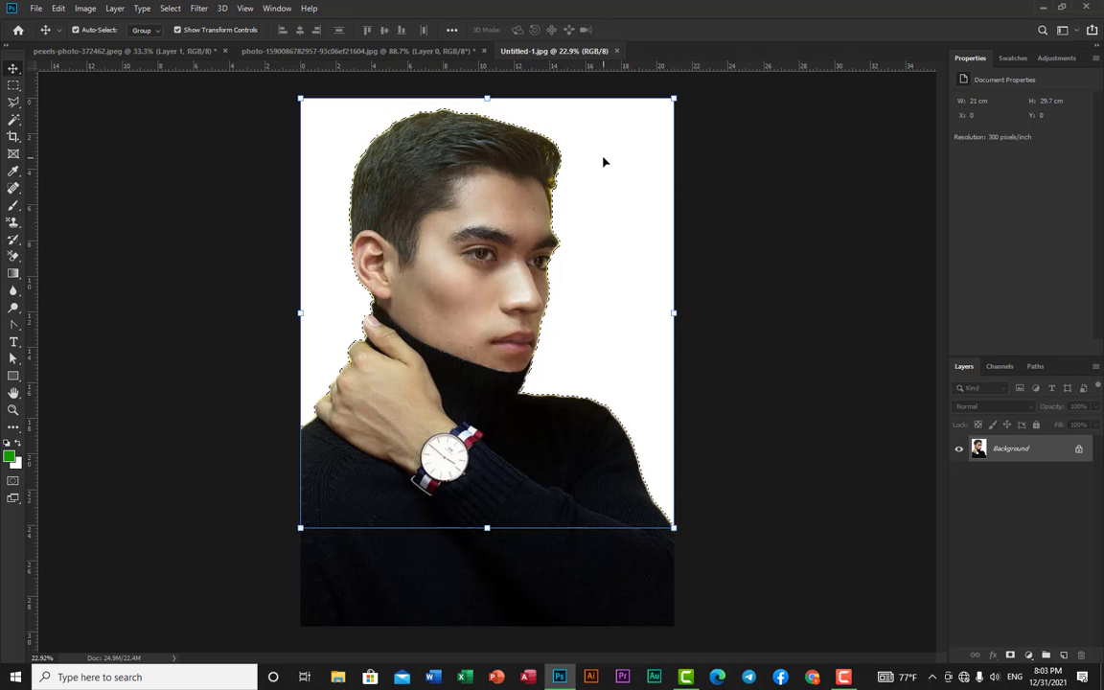
# Step: Unlock the portrait's background layer, delete the selected white area around the man, and deselect
pyautogui.click(1080, 451)
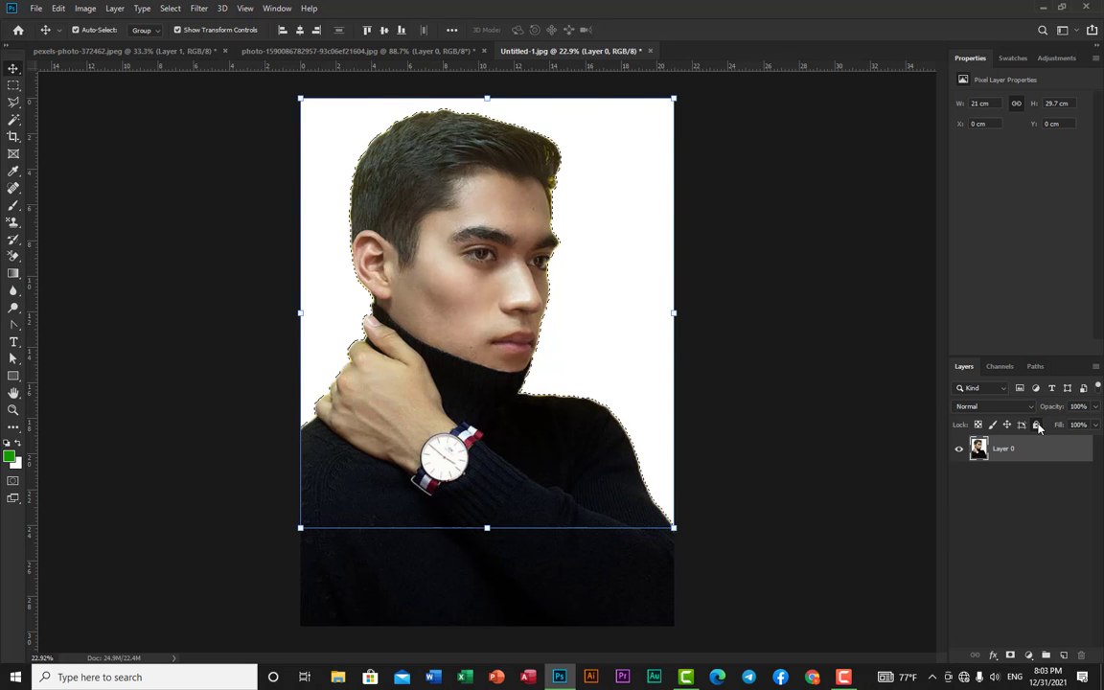
pyautogui.click(1037, 425)
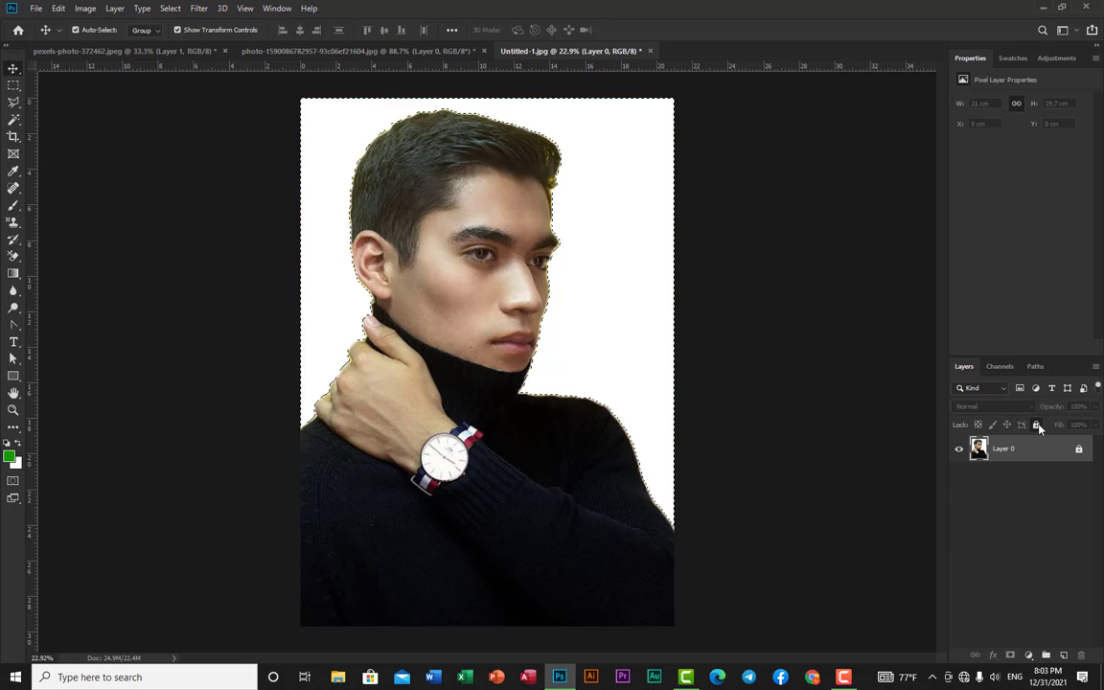
pyautogui.click(1080, 450)
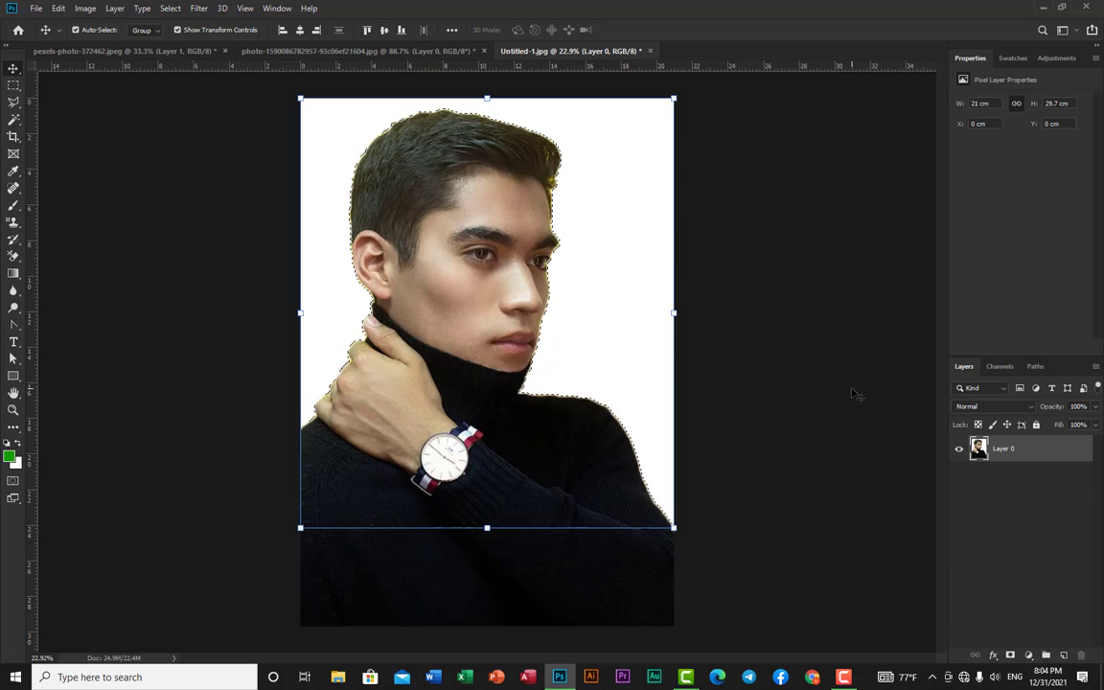
pyautogui.press('Delete')
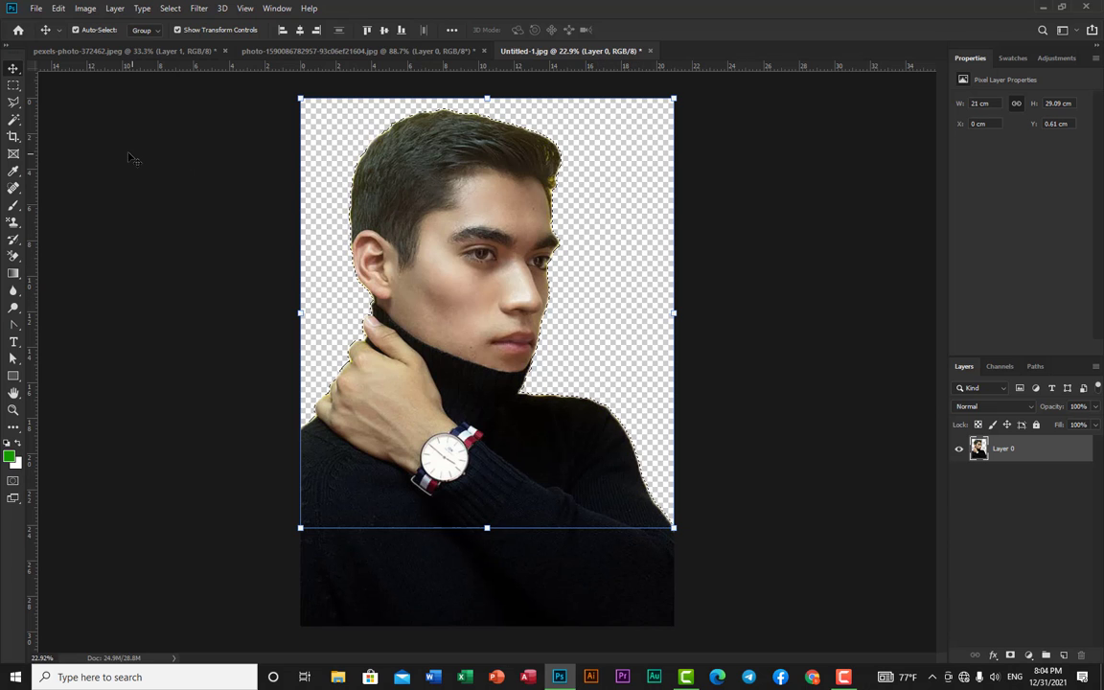
pyautogui.hotkey('ctrl', 'd')
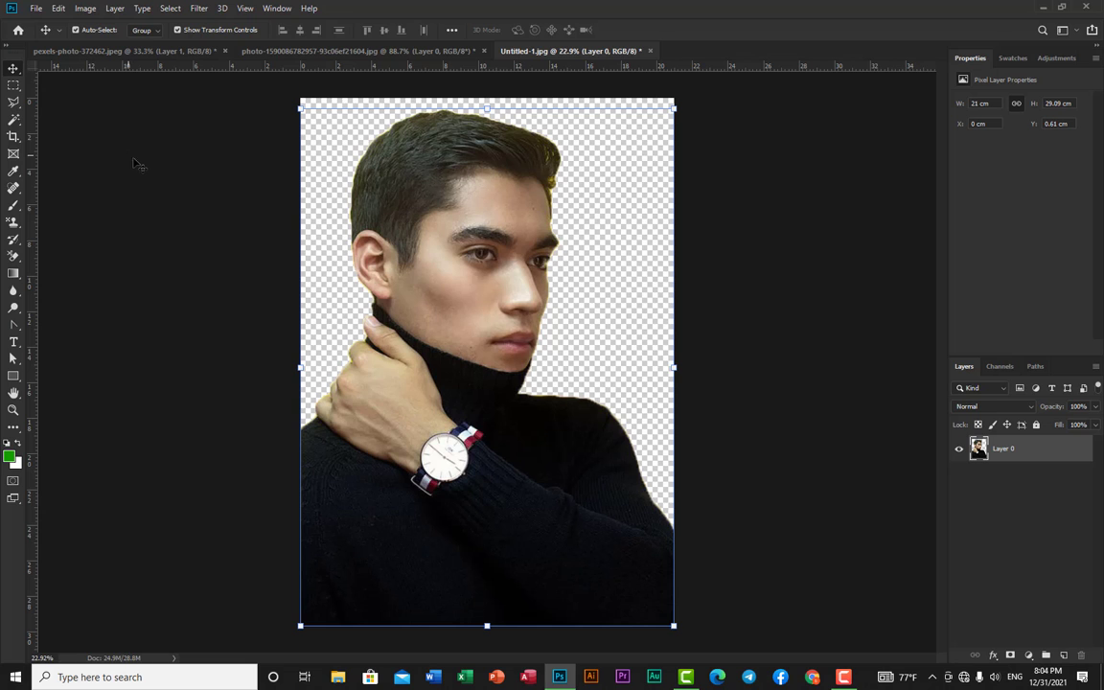
# Step: Copy the cut-out man onto the bridge photo, scale him to about 47%, and place him beside the bridge tower opposite the first cut-out
pyautogui.moveTo(505, 277); pyautogui.dragTo(661, 360)
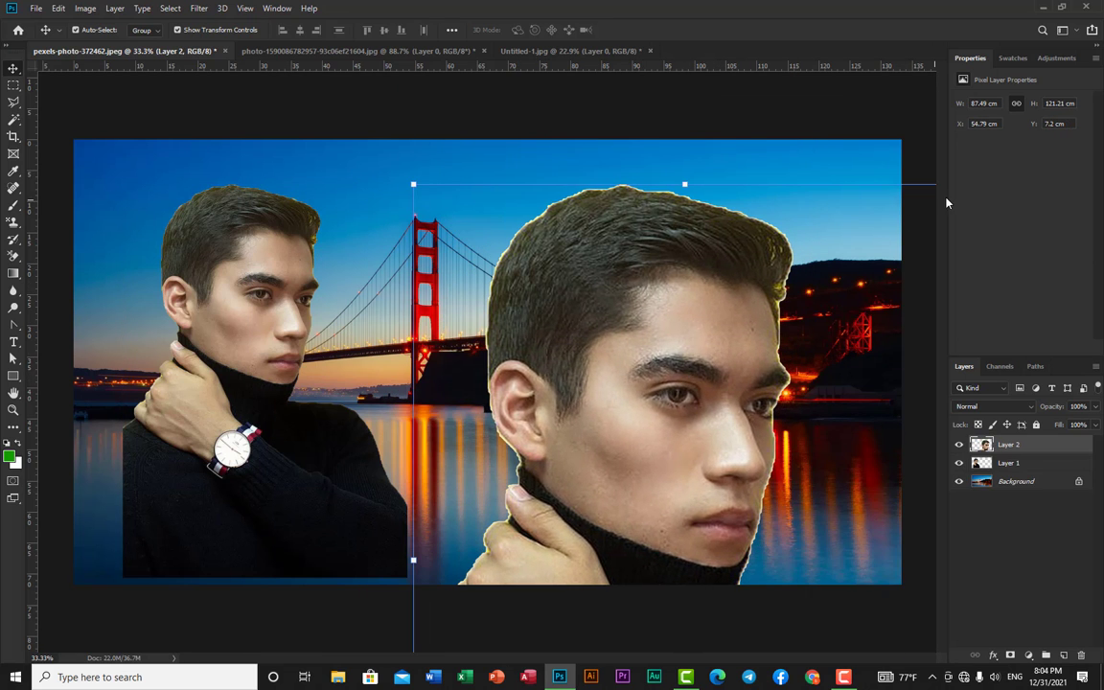
pyautogui.moveTo(753, 266); pyautogui.dragTo(492, 278)
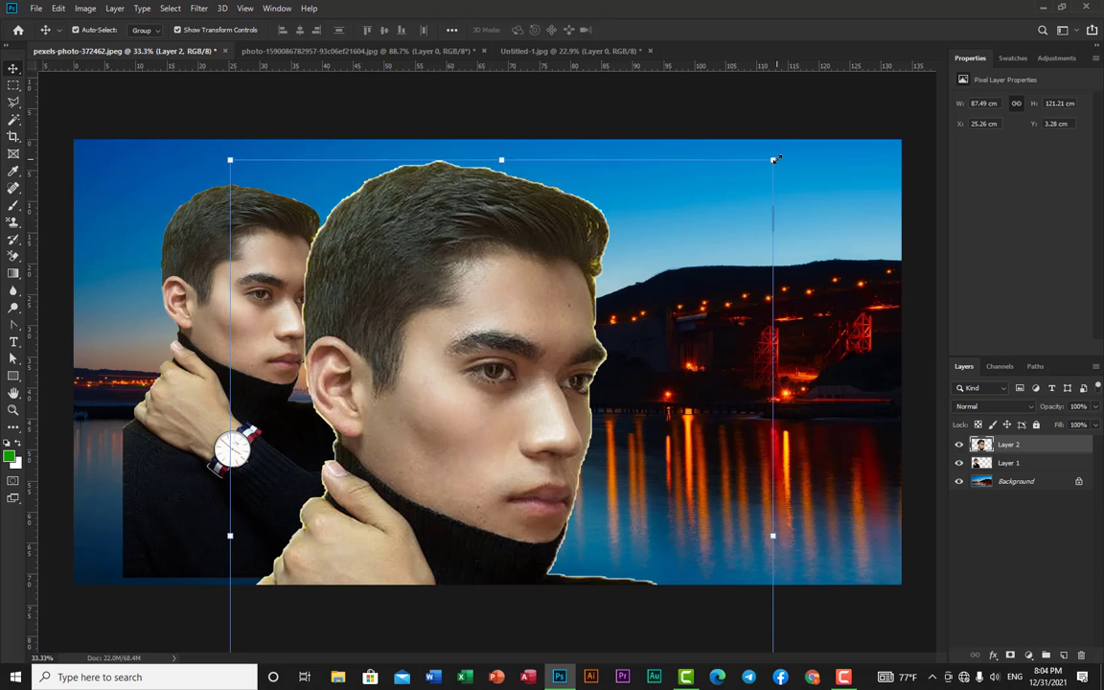
pyautogui.moveTo(777, 161); pyautogui.dragTo(460, 362)
pyautogui.moveTo(417, 486); pyautogui.dragTo(670, 221)
pyautogui.moveTo(847, 156); pyautogui.dragTo(714, 239)
pyautogui.moveTo(587, 383); pyautogui.dragTo(554, 318)
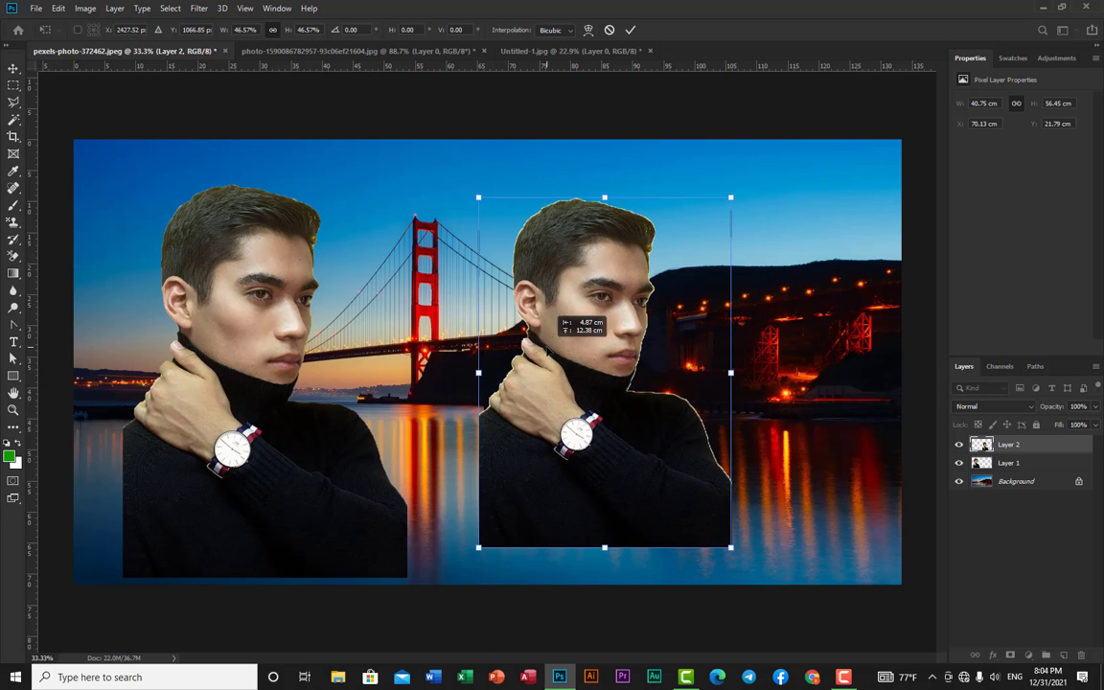
pyautogui.click(632, 28)
pyautogui.click(774, 202)
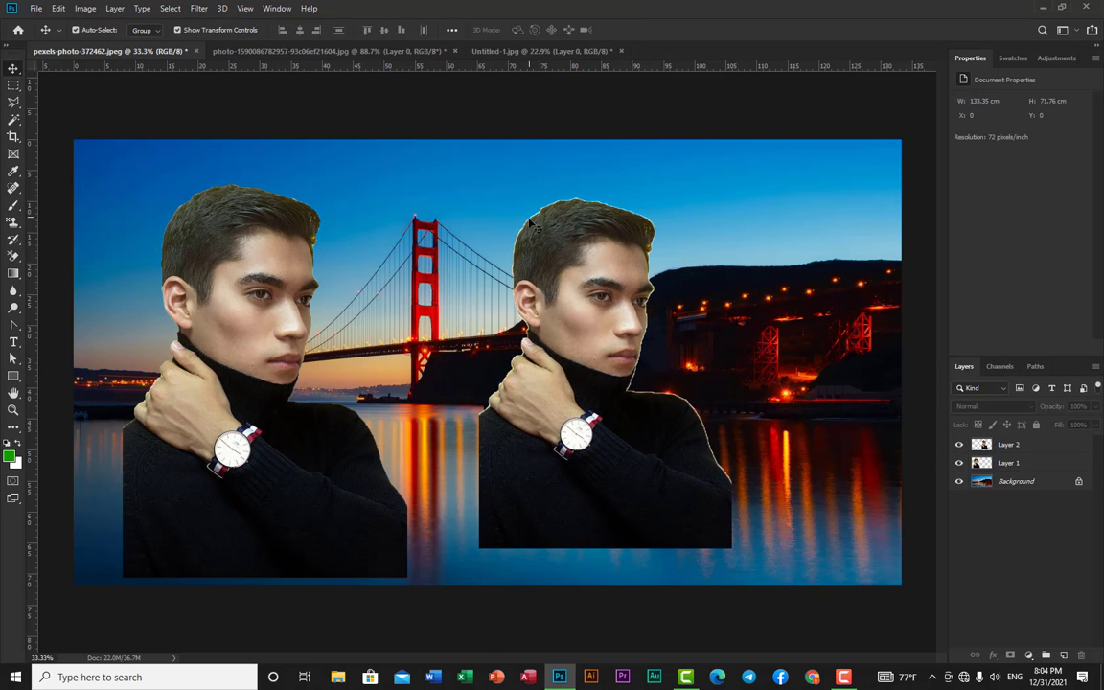
# Step: Return to Untitled-1.jpg, undo the deletion of the white background and its selection, and lock the portrait layer
pyautogui.click(318, 50)
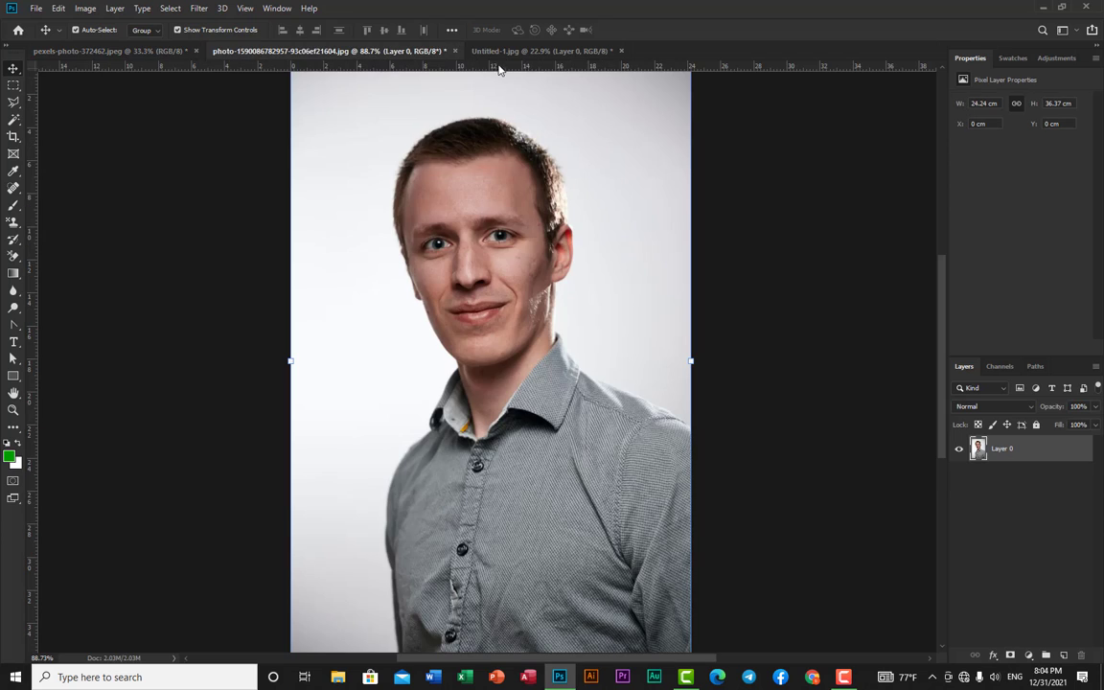
pyautogui.click(544, 56)
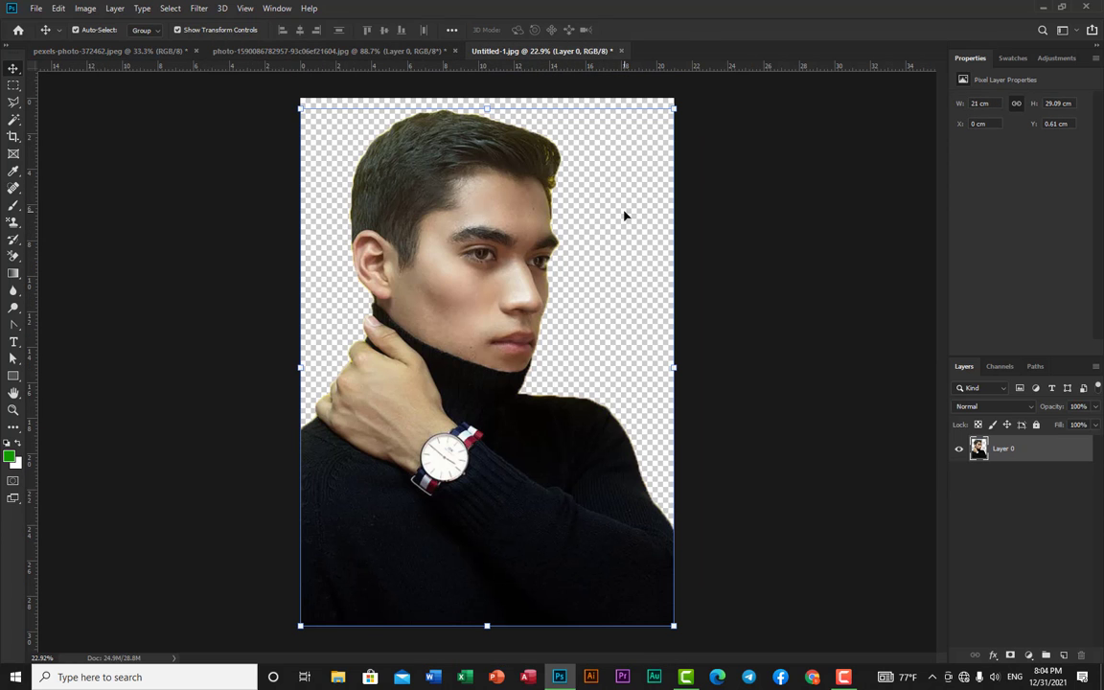
pyautogui.hotkey('ctrl', 'z')
pyautogui.hotkey('ctrl', 'z')
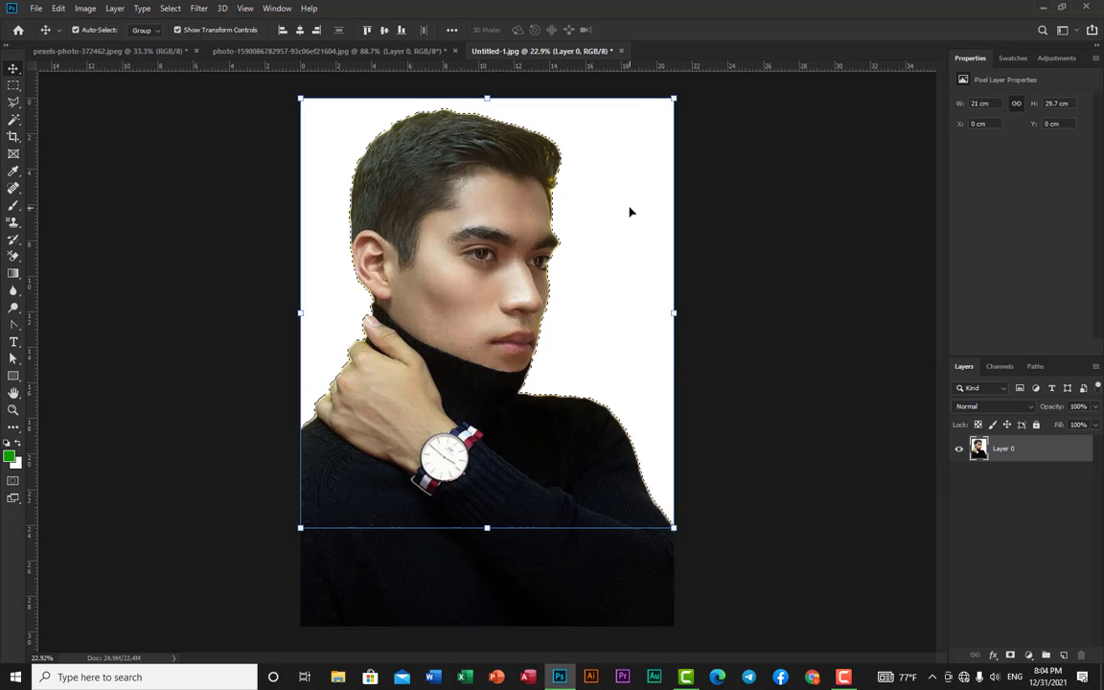
pyautogui.hotkey('ctrl', 'z')
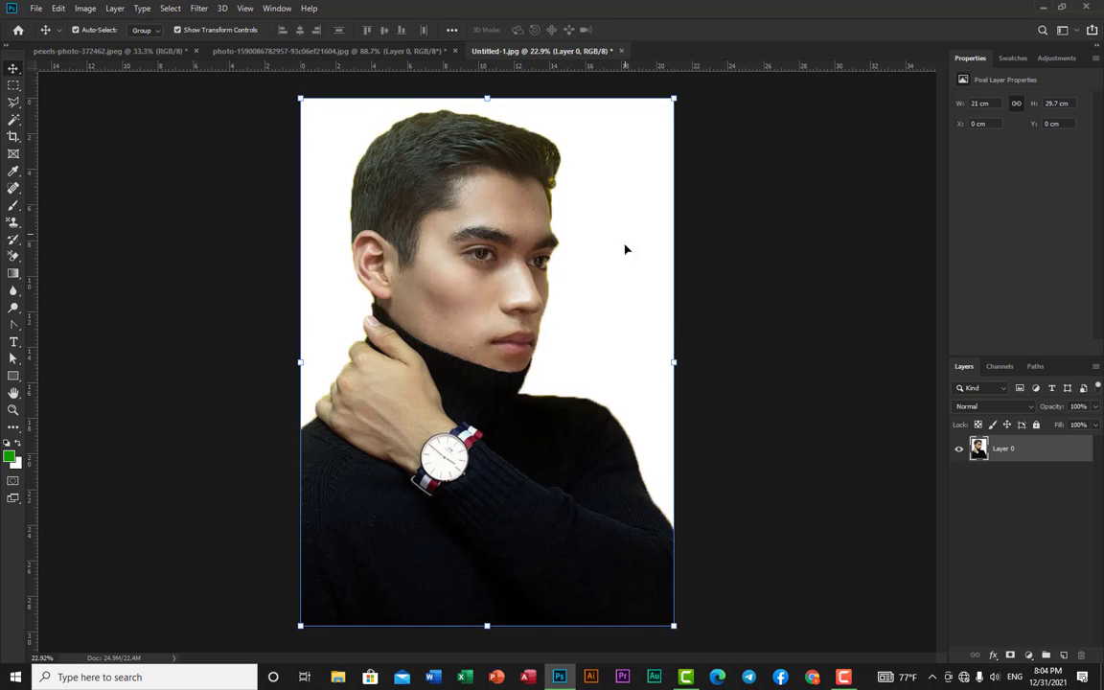
pyautogui.click(1036, 425)
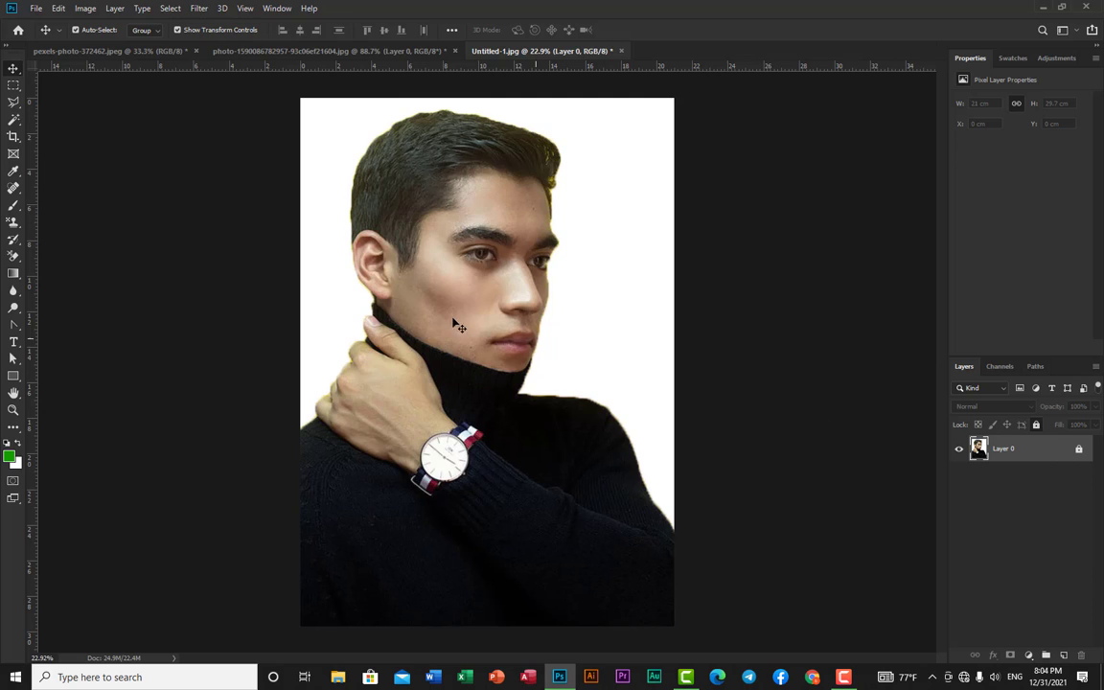
# Step: Select the white background around the man with the Magic Wand at tolerance 50
pyautogui.click(15, 120)
pyautogui.click(59, 132)
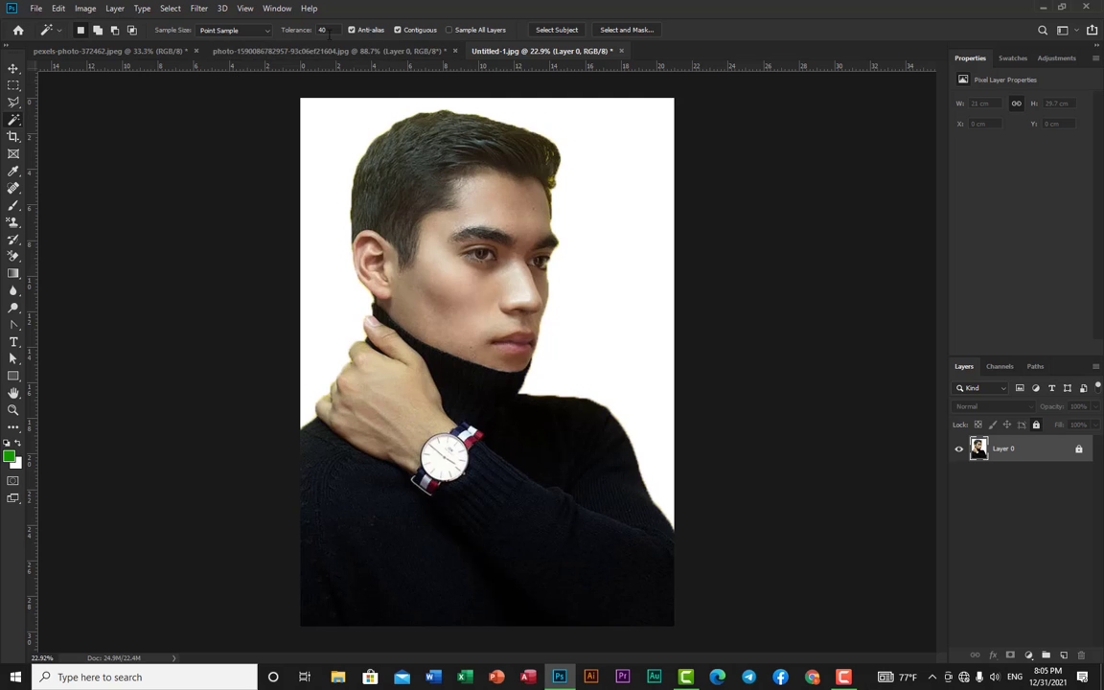
pyautogui.write('5')
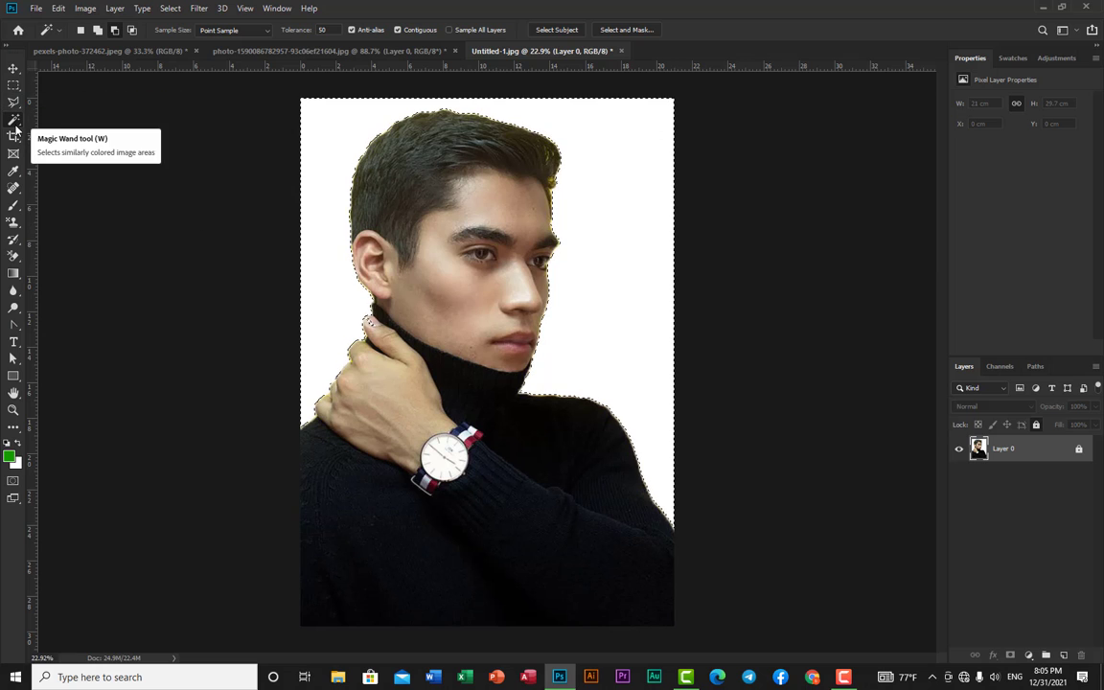
# Step: Subtract the man's thumbnail from the background selection with the Quick Selection tool at brush size 90
pyautogui.moveTo(15, 127); pyautogui.dragTo(39, 121)
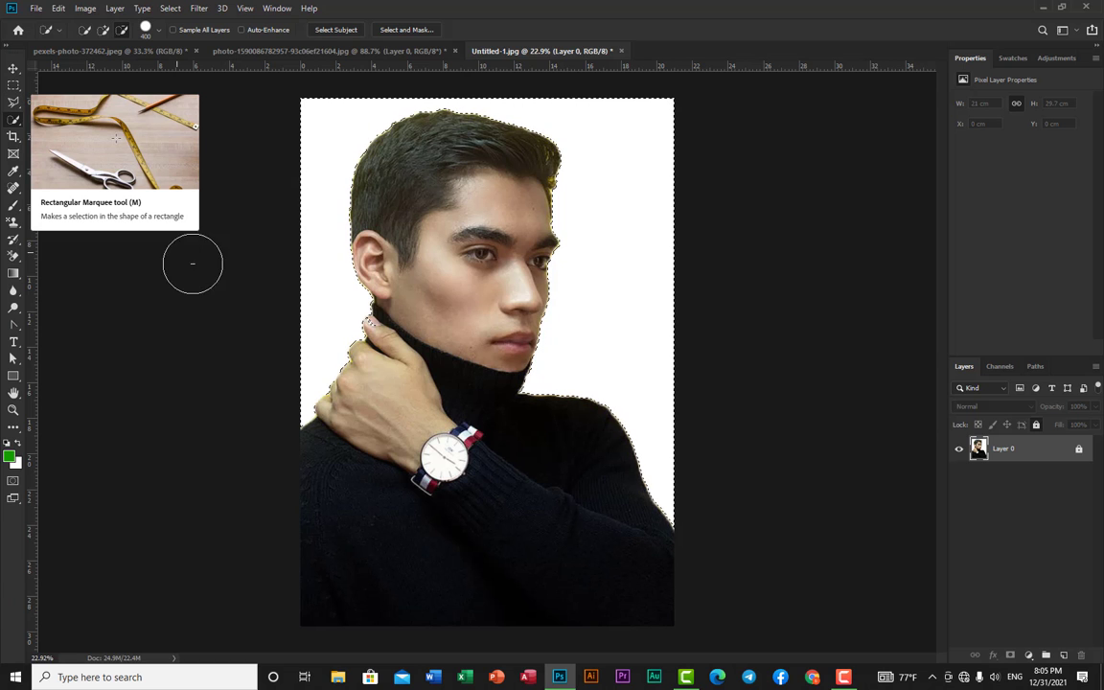
pyautogui.scroll(2, 411, 401)
pyautogui.scroll(3, 418, 405)
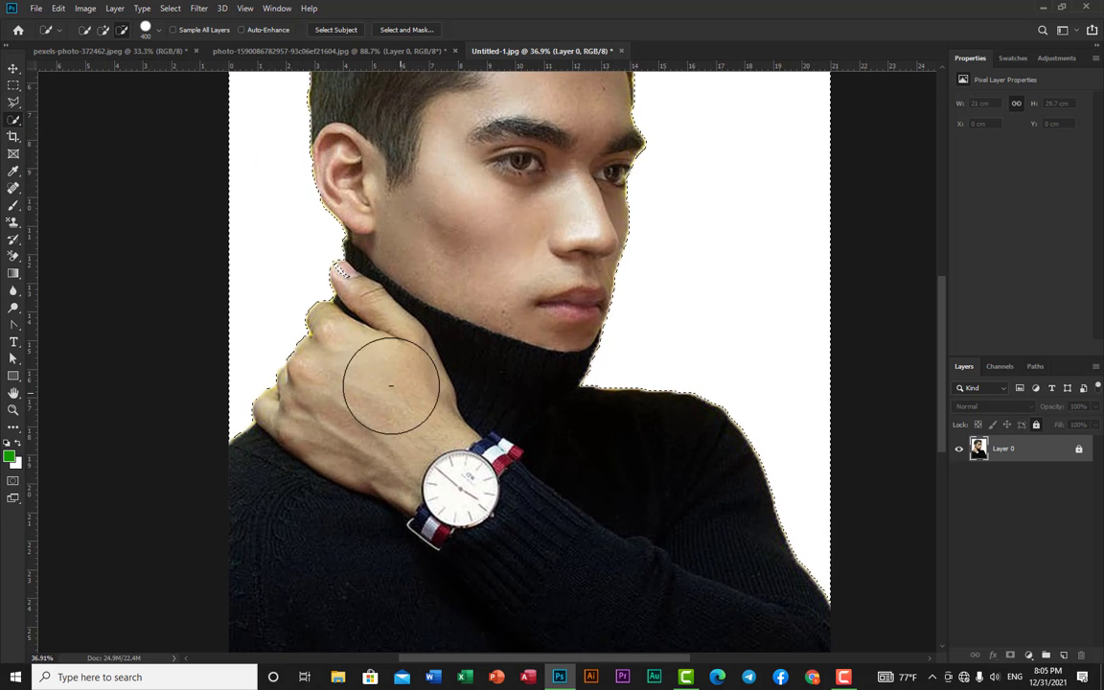
pyautogui.scroll(1, 373, 335)
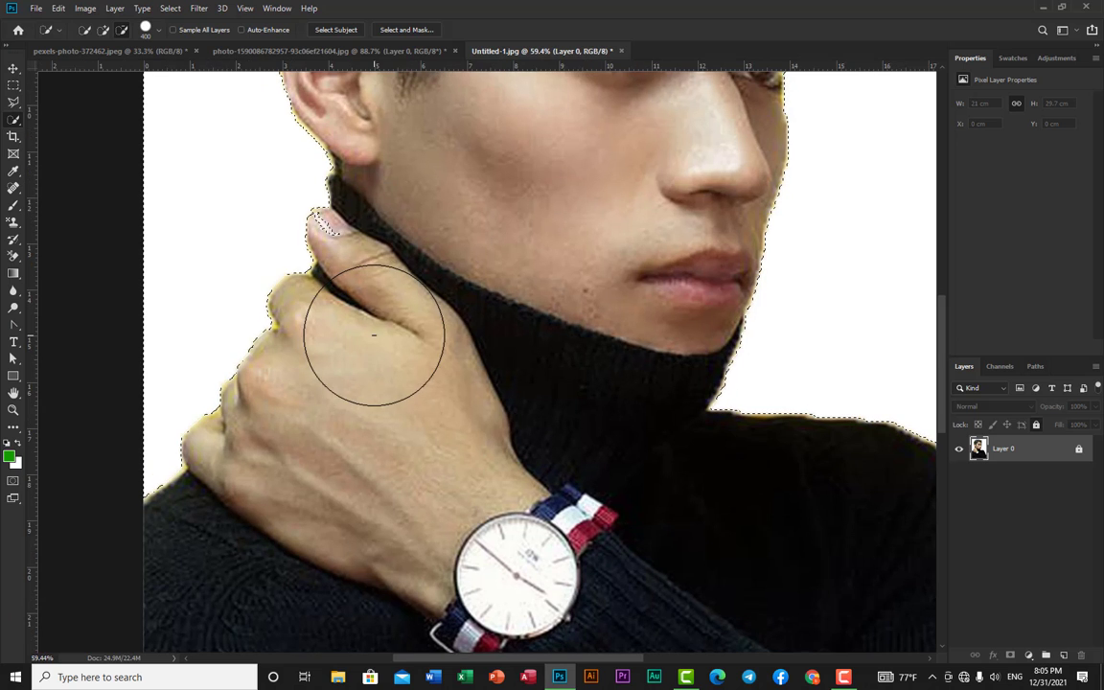
pyautogui.press(']')
pyautogui.press('[')
pyautogui.press('[')
pyautogui.press('[')
pyautogui.press('[')
pyautogui.press('[')
pyautogui.press('[')
pyautogui.press('[')
pyautogui.press('[')
pyautogui.press('[')
pyautogui.press('[')
pyautogui.press('[')
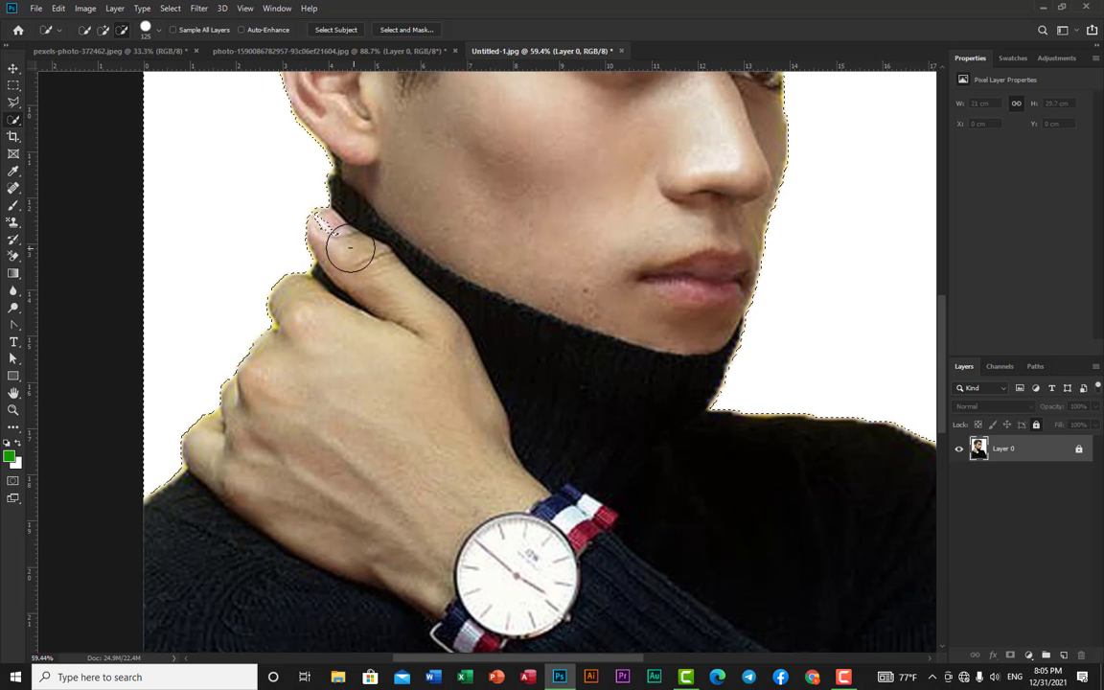
pyautogui.press('[')
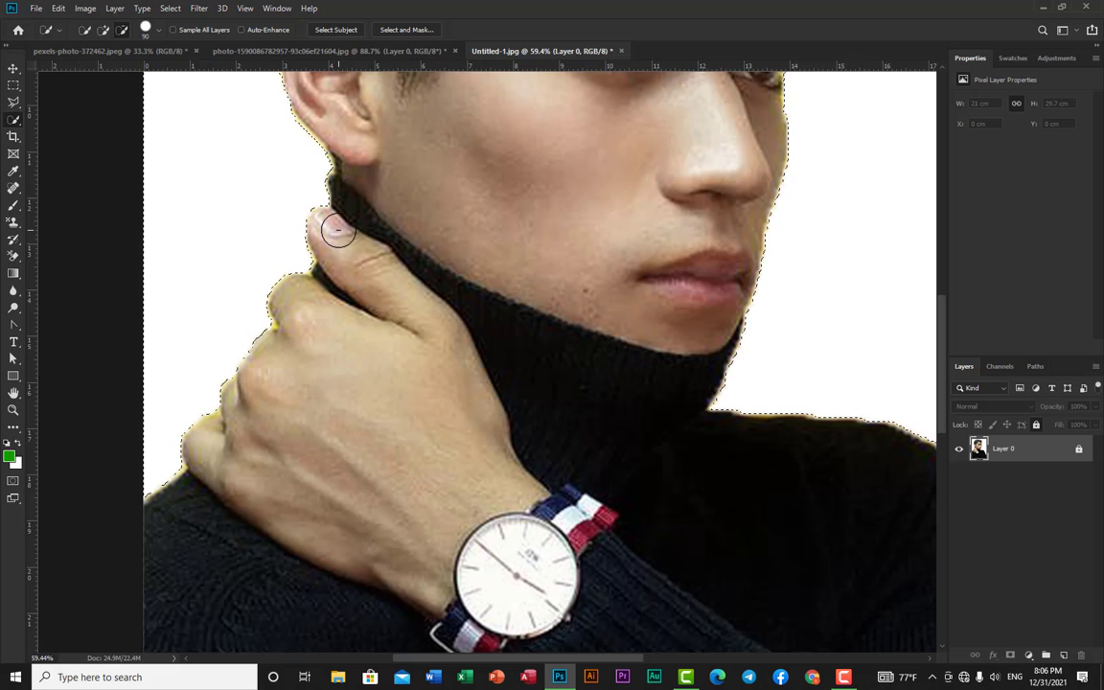
pyautogui.scroll(-5, 514, 372)
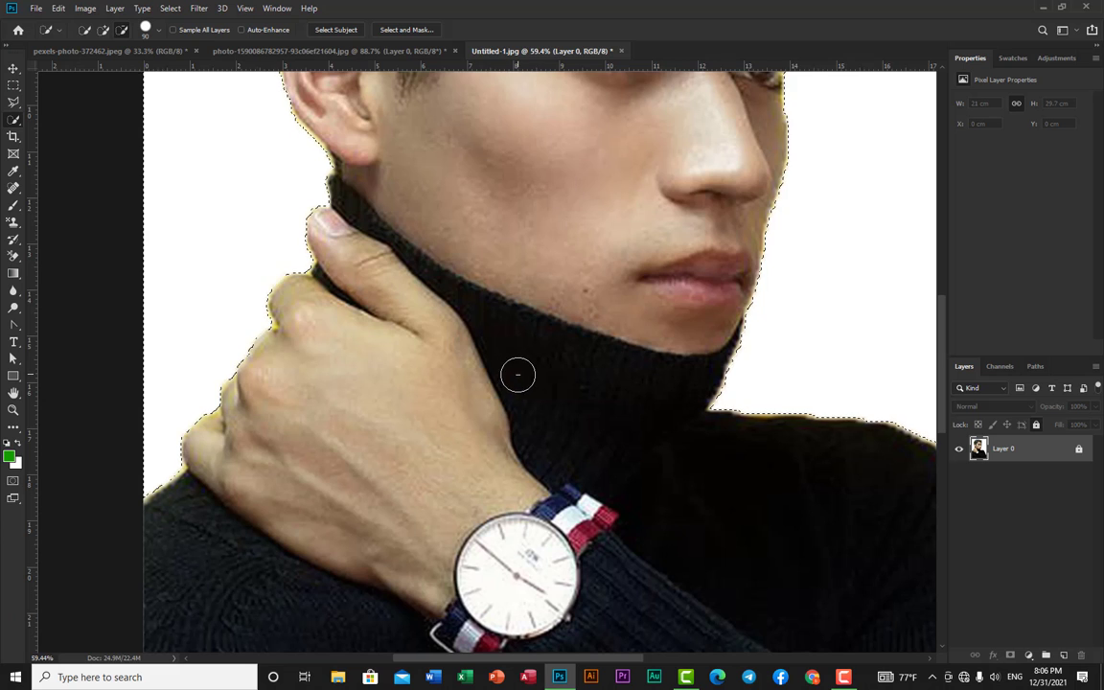
pyautogui.scroll(-1, 522, 381)
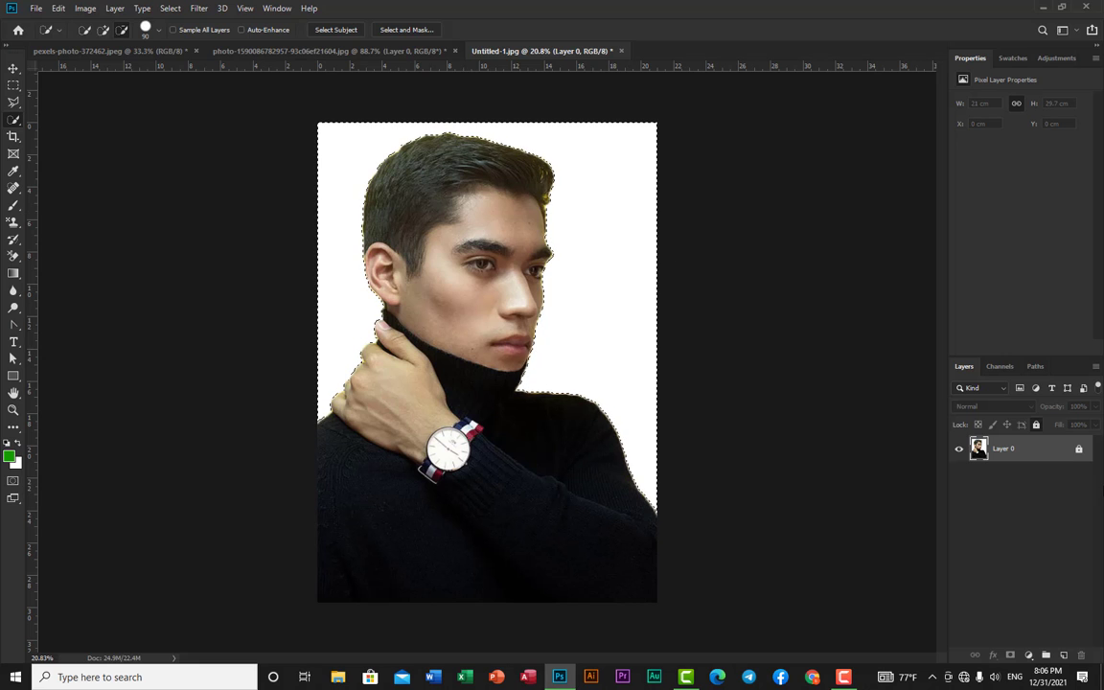
# Step: Invert the selection to cover the man and unlock the portrait layer
pyautogui.click(171, 9)
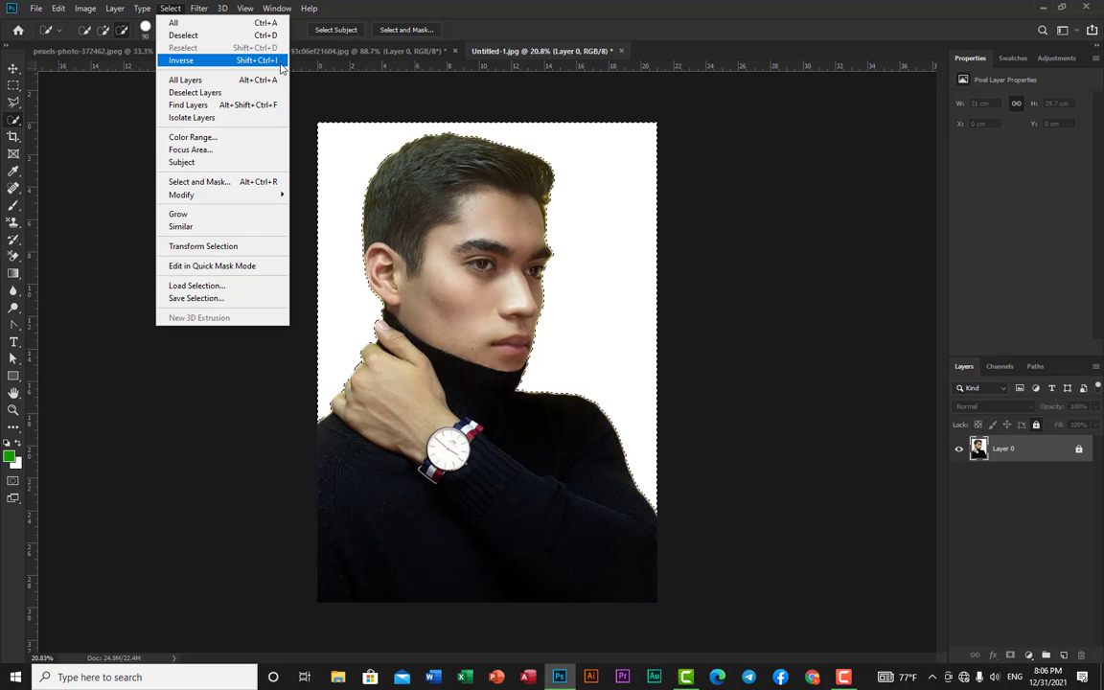
pyautogui.click(250, 61)
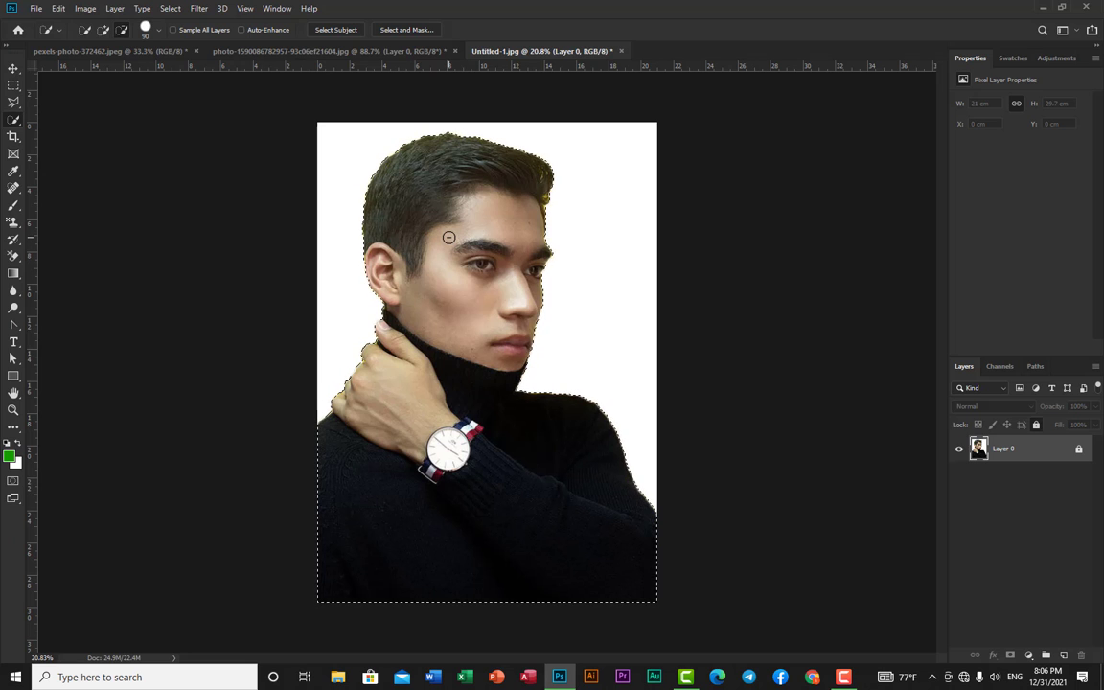
pyautogui.click(14, 69)
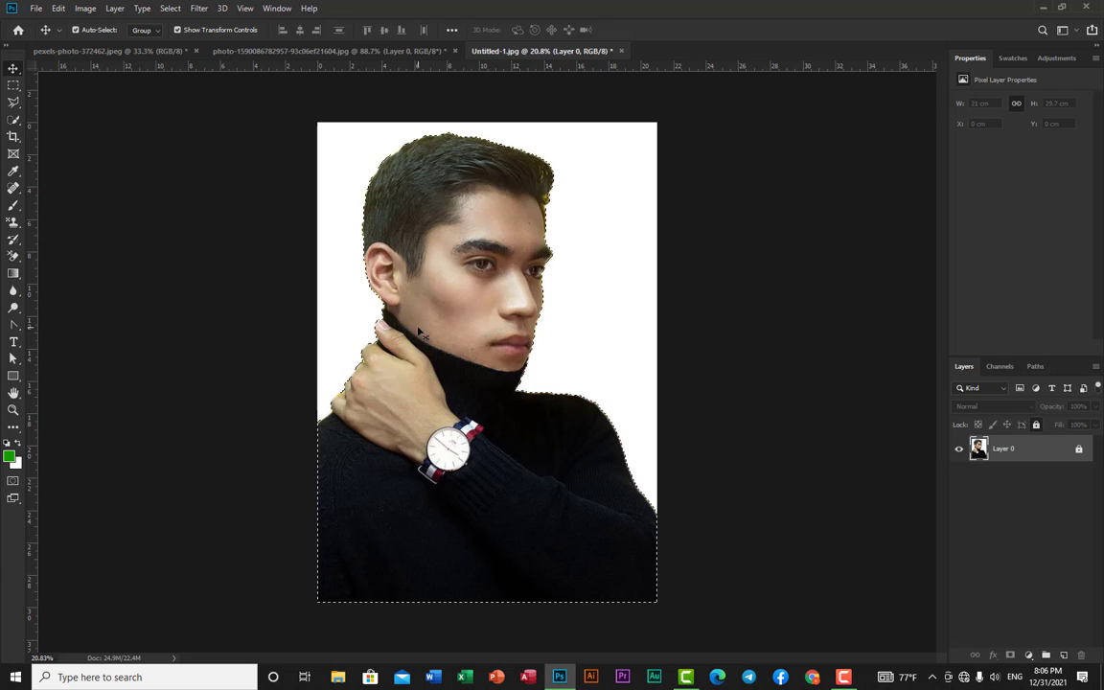
pyautogui.moveTo(413, 319); pyautogui.dragTo(273, 358)
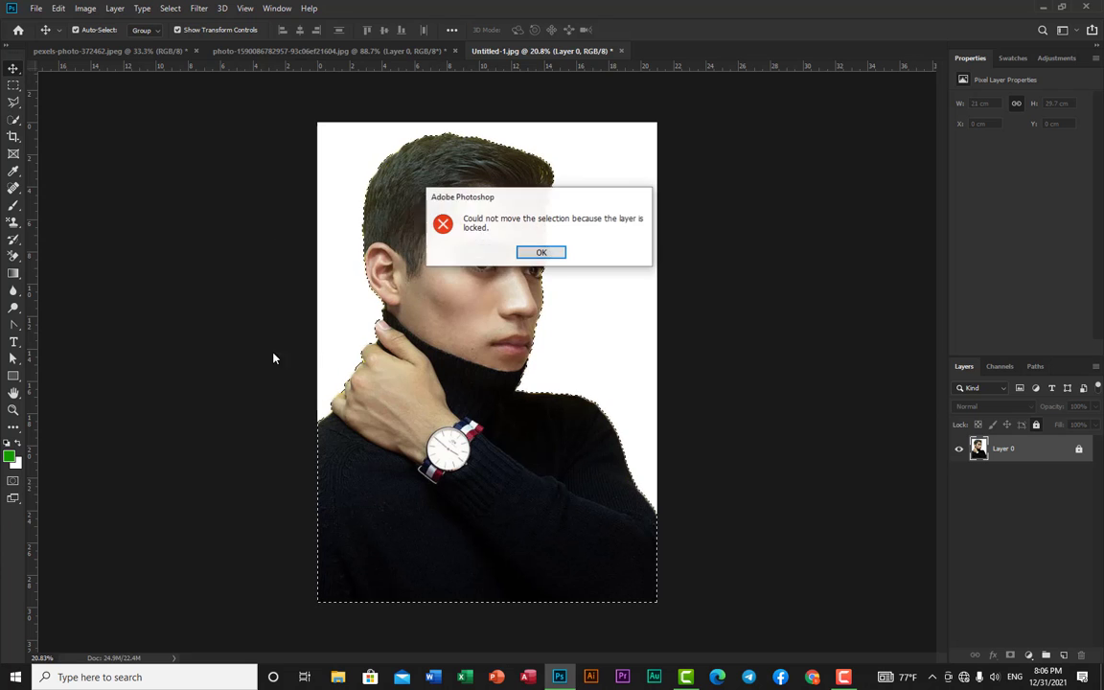
pyautogui.click(542, 252)
pyautogui.click(1078, 449)
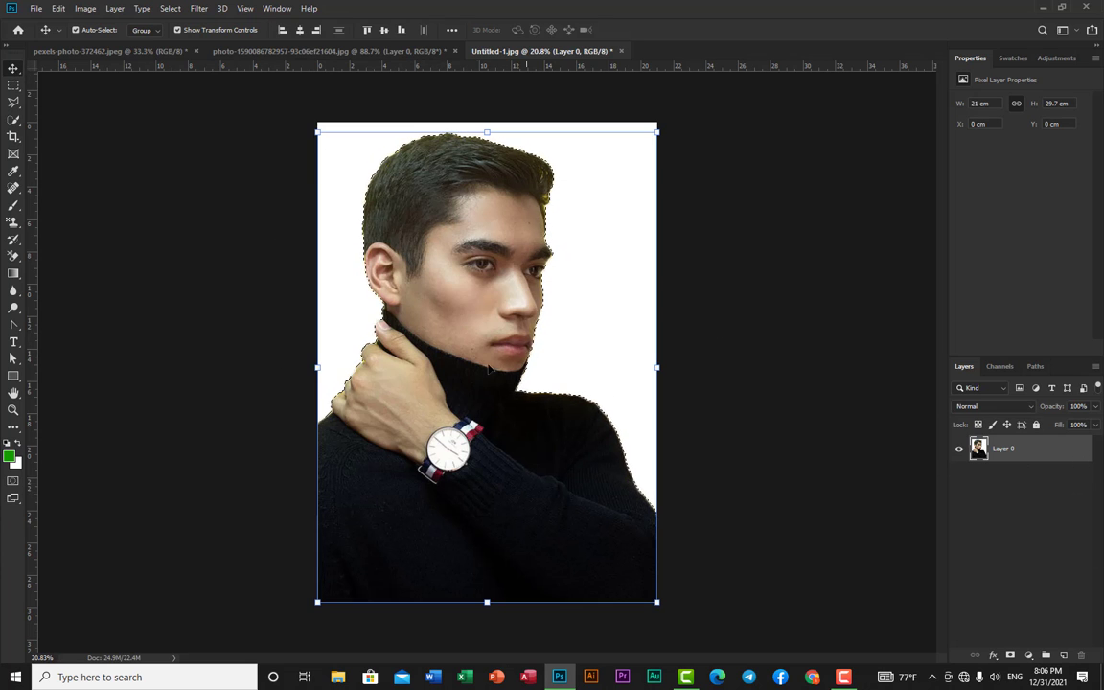
# Step: Try moving the selected man slightly, and undo back to the white-background selection on the locked layer
pyautogui.moveTo(444, 335)
pyautogui.mouseDown()
pyautogui.moveTo(466, 379)
pyautogui.moveTo(493, 388)
pyautogui.moveTo(476, 410)
pyautogui.moveTo(459, 377)
pyautogui.moveTo(485, 351)
pyautogui.moveTo(454, 344)
pyautogui.moveTo(449, 317)
pyautogui.moveTo(447, 340)
pyautogui.mouseUp()
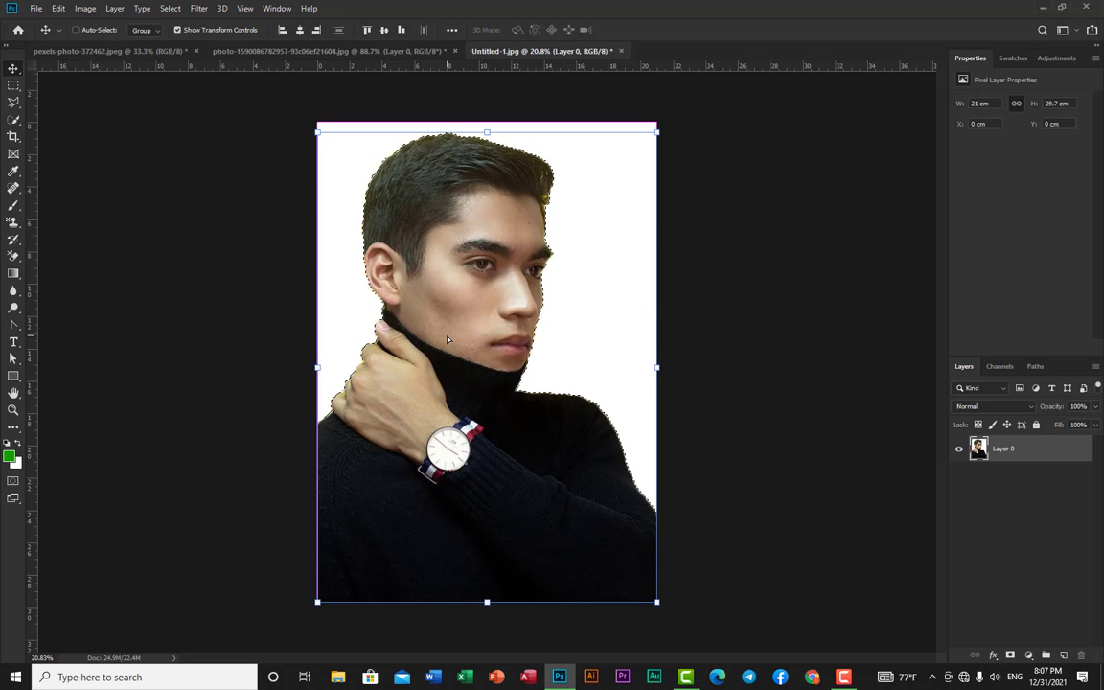
pyautogui.hotkey('ctrl', 'z')
pyautogui.hotkey('ctrl', 'z')
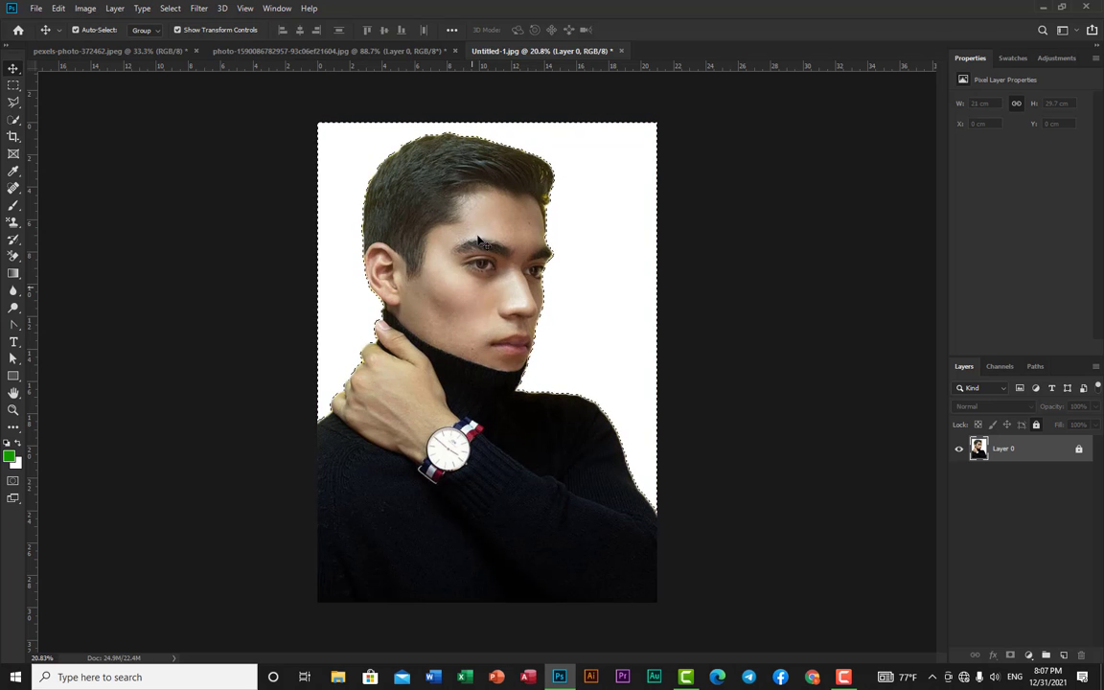
# Step: Switch to the Magic Wand and invert the white-background selection so the man is selected
pyautogui.click(15, 121)
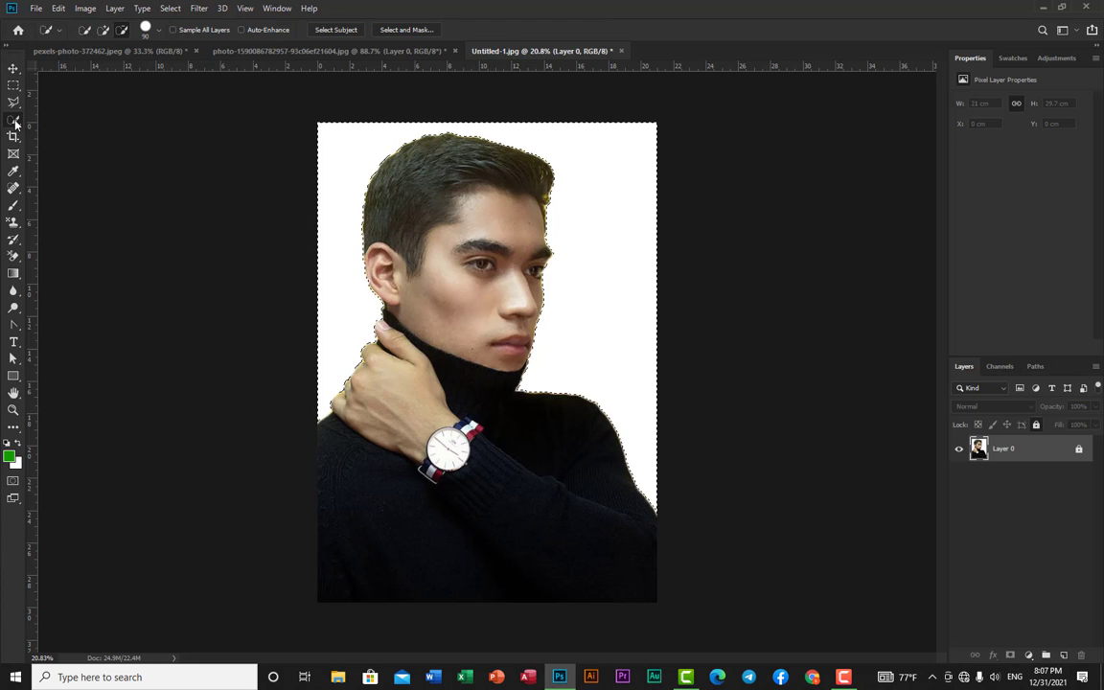
pyautogui.rightClick(15, 121)
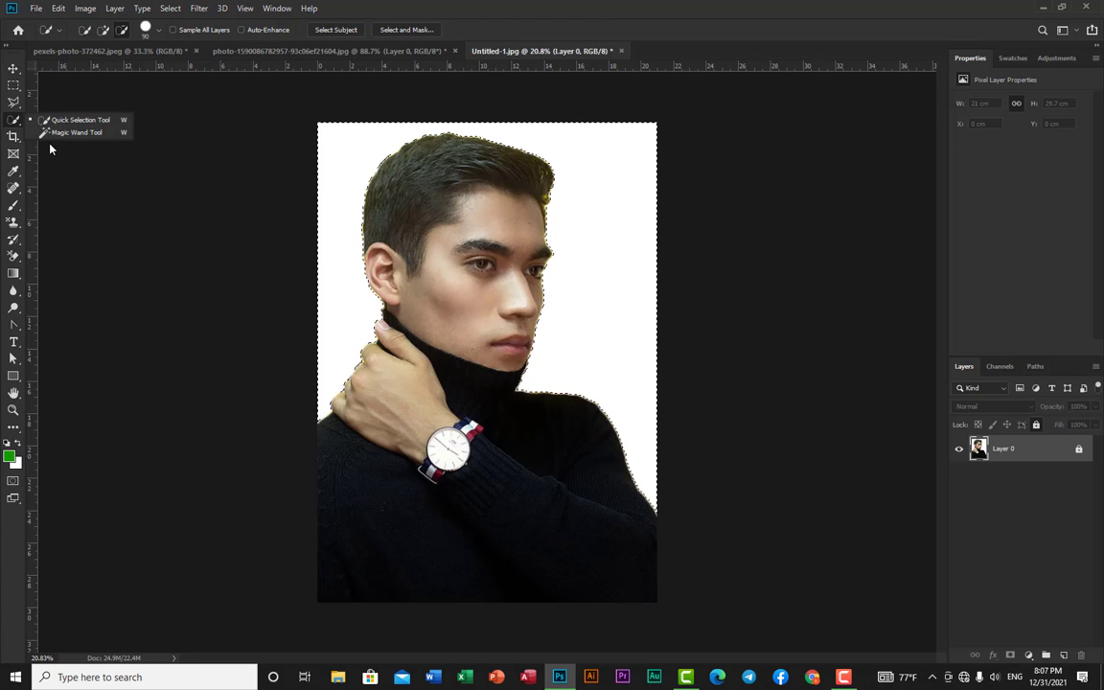
pyautogui.click(59, 131)
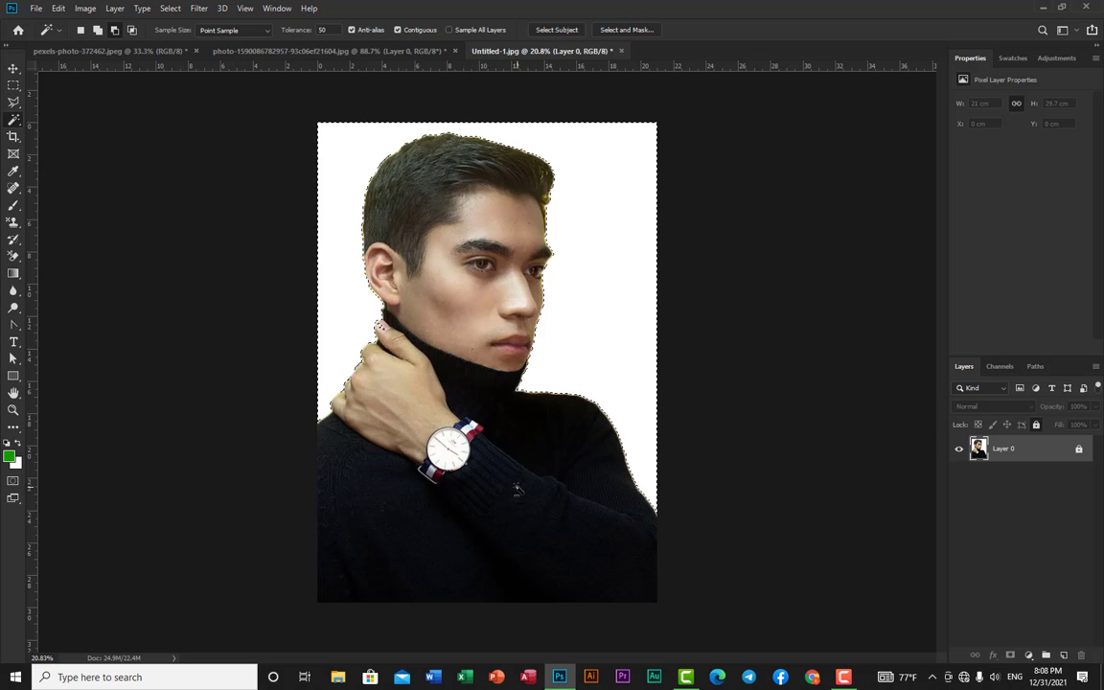
pyautogui.rightClick(604, 218)
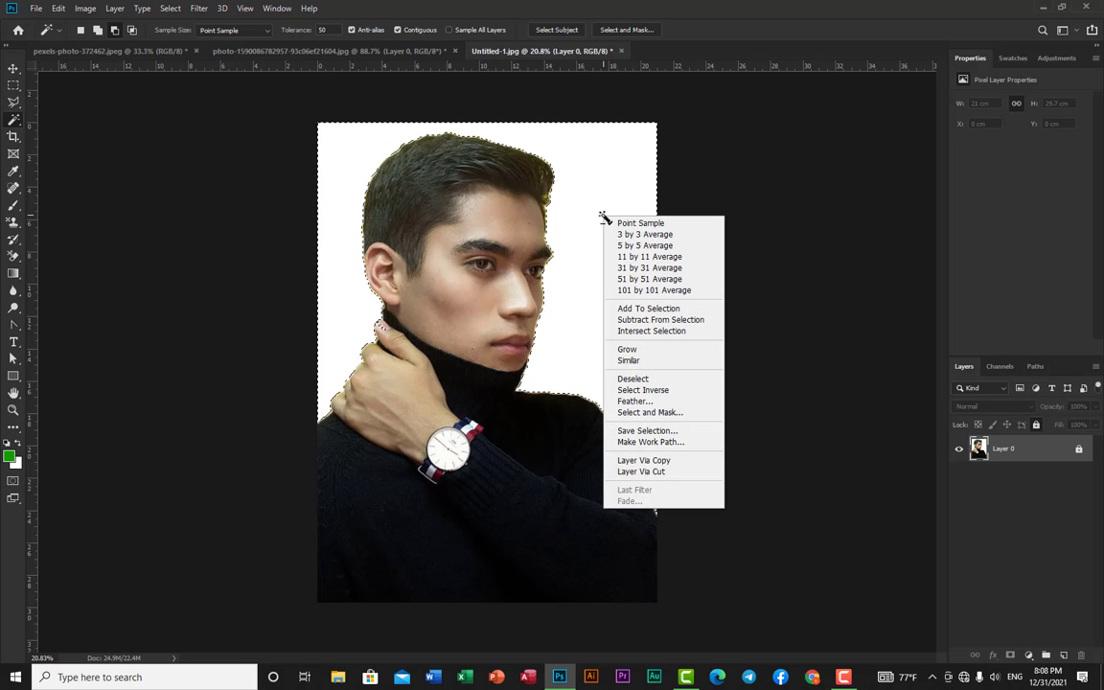
pyautogui.click(659, 393)
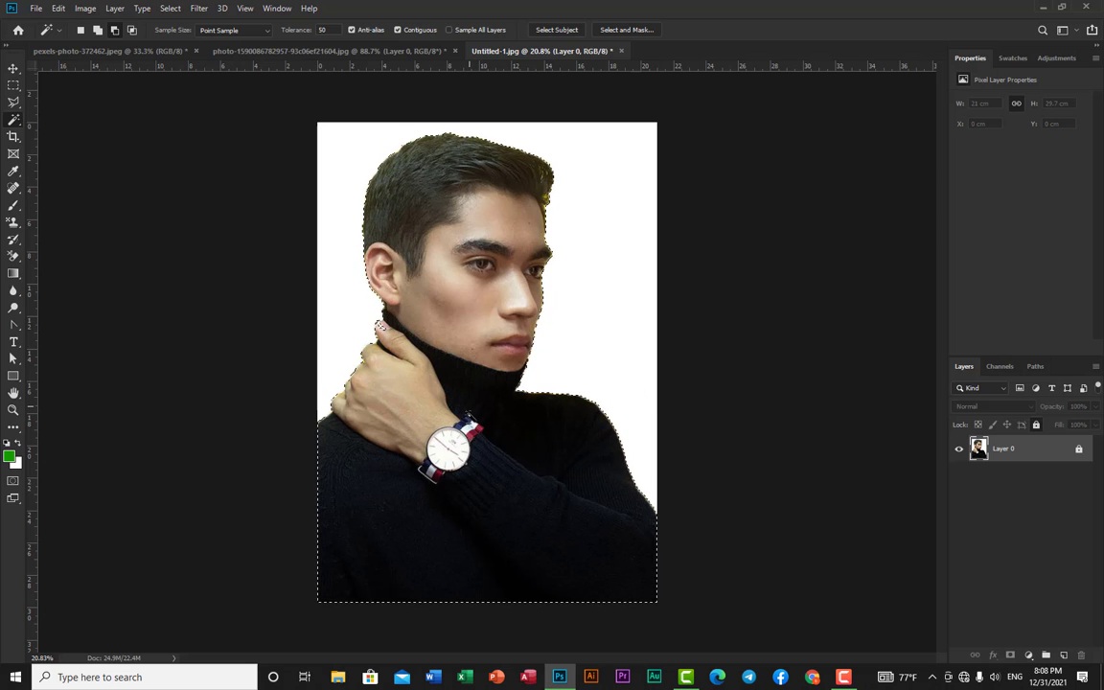
# Step: Activate the Move tool and unlock the portrait layer holding the selected man
pyautogui.click(13, 68)
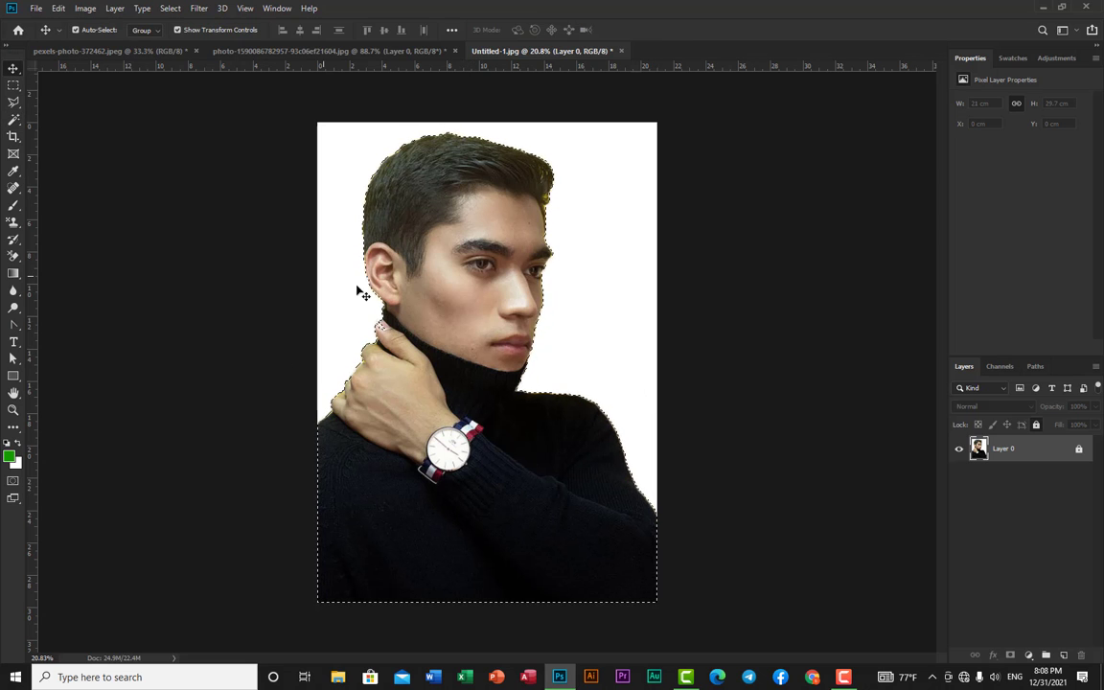
pyautogui.moveTo(336, 257); pyautogui.dragTo(271, 236)
pyautogui.click(541, 252)
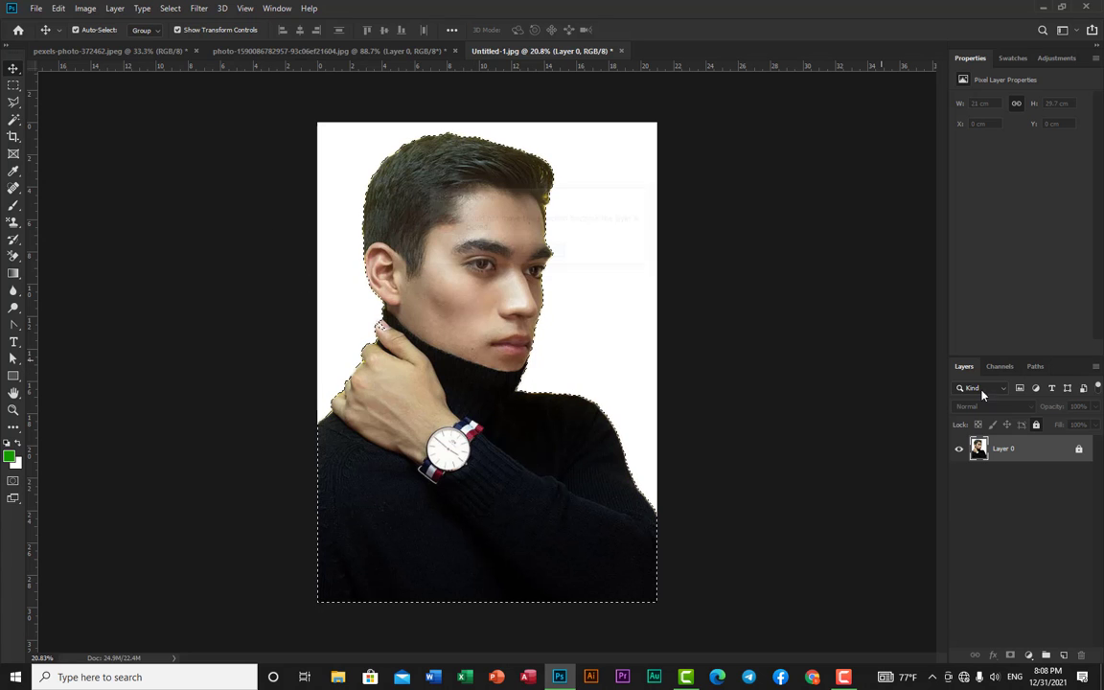
pyautogui.click(1079, 451)
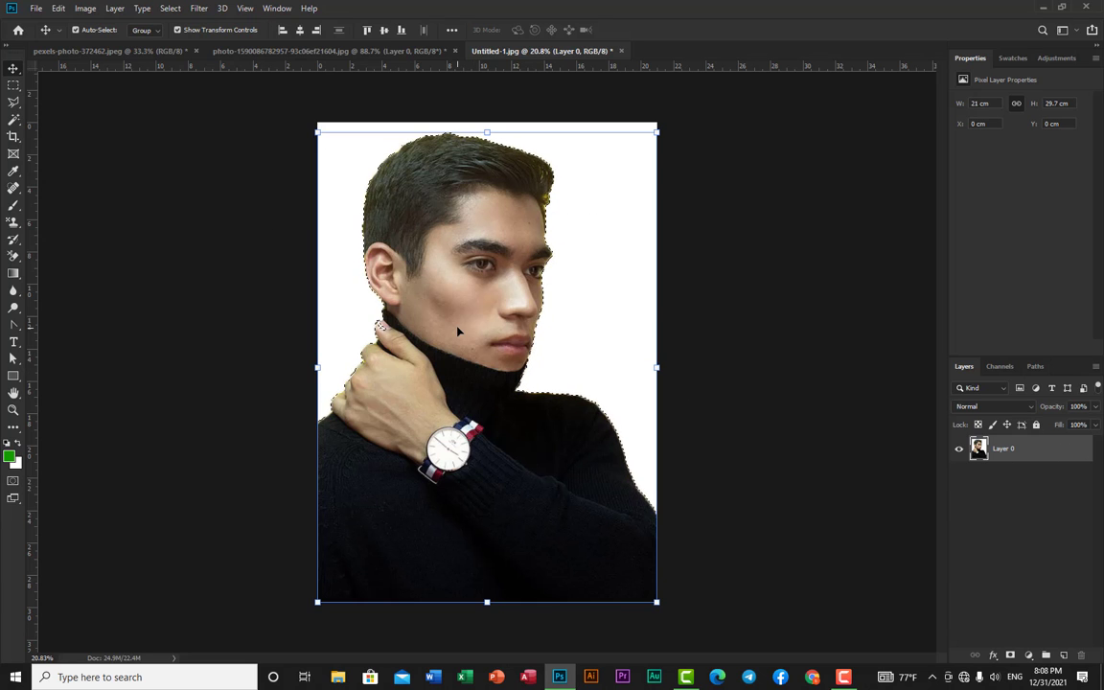
# Step: Place the selected man on the bridge photo as a third cut-out and scale it down to 43%
pyautogui.moveTo(410, 282); pyautogui.dragTo(528, 274)
pyautogui.hotkey('ctrl', 't')
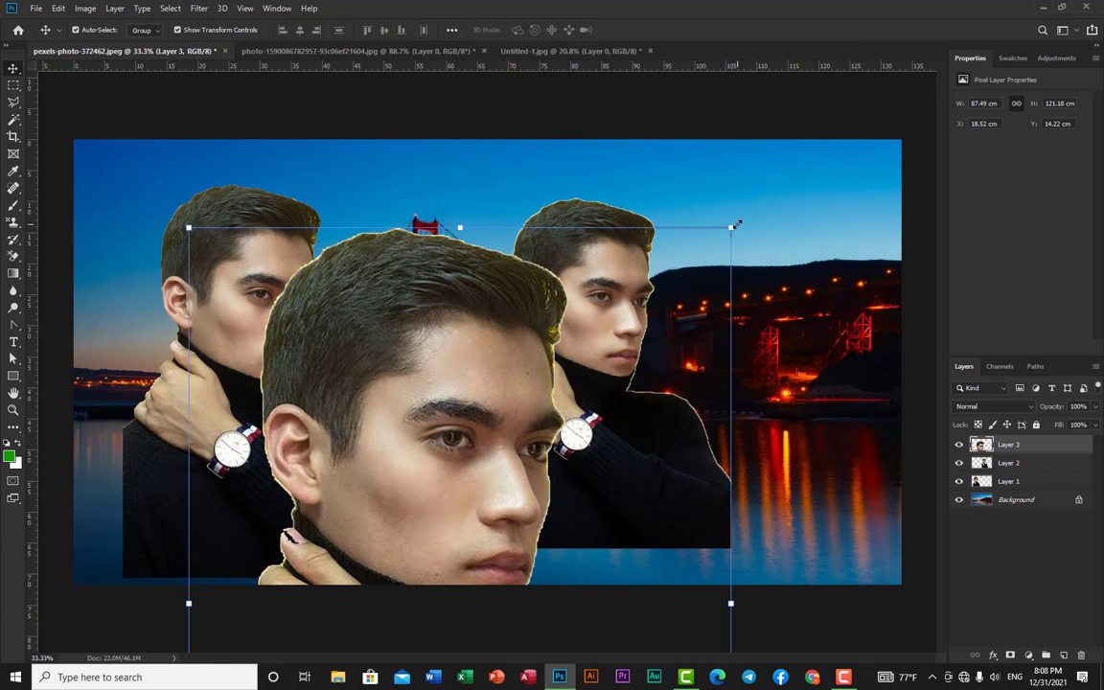
pyautogui.moveTo(734, 227); pyautogui.dragTo(509, 435)
pyautogui.moveTo(299, 571); pyautogui.dragTo(642, 241)
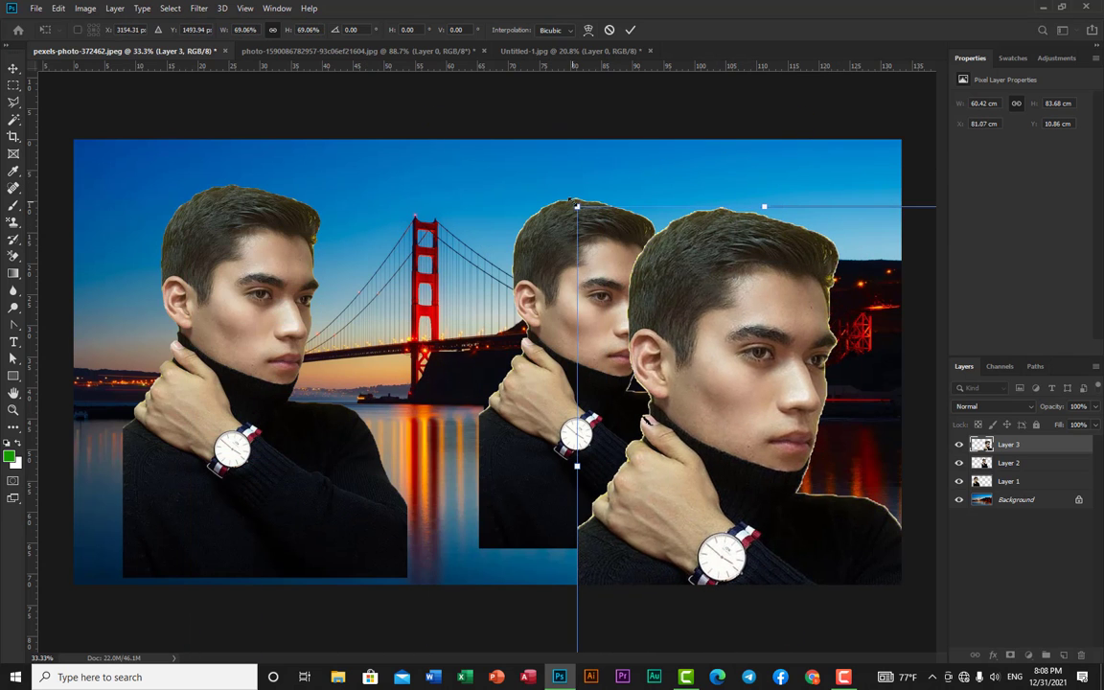
pyautogui.moveTo(577, 207); pyautogui.dragTo(792, 347)
pyautogui.press('Return')
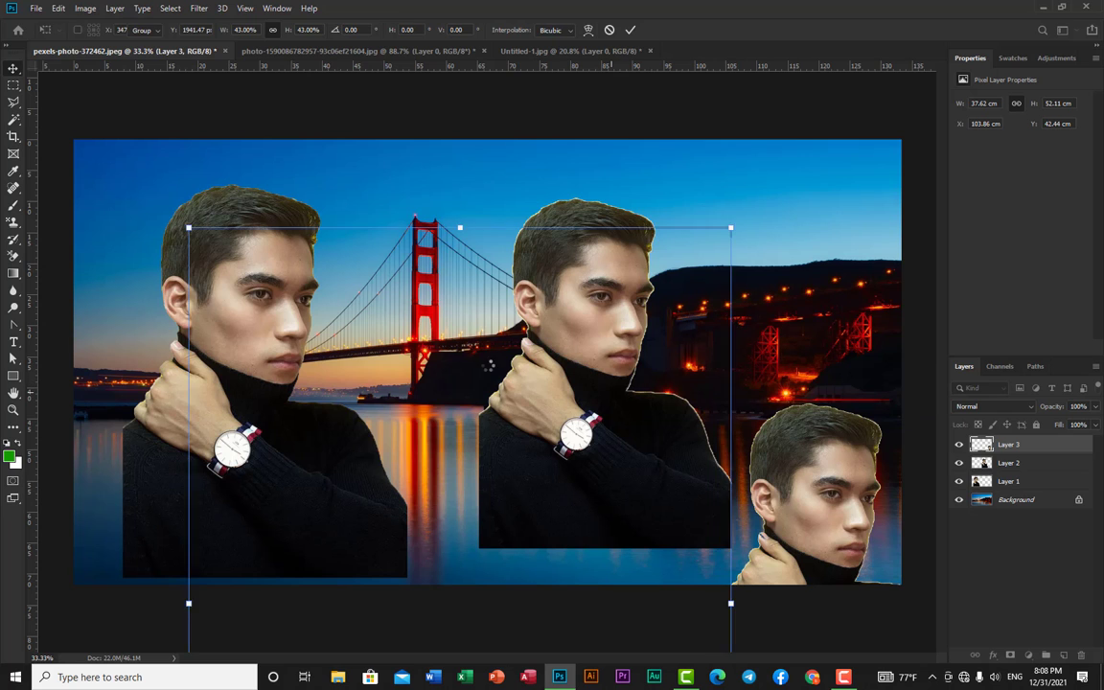
# Step: Shift the middle cut-out toward the bridge tower, and position the new cut-out along the photo's right side, enlarged to about 125%
pyautogui.moveTo(647, 320); pyautogui.dragTo(546, 356)
pyautogui.moveTo(816, 539); pyautogui.dragTo(747, 345)
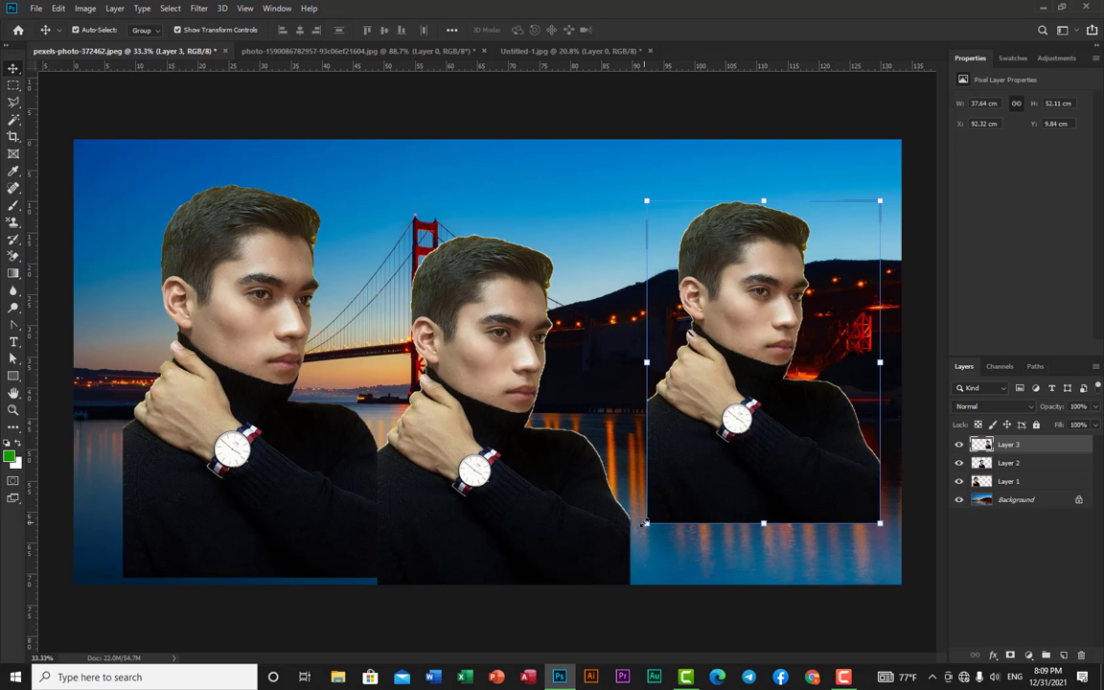
pyautogui.moveTo(648, 524); pyautogui.dragTo(586, 606)
pyautogui.moveTo(676, 468); pyautogui.dragTo(721, 474)
pyautogui.press('Return')
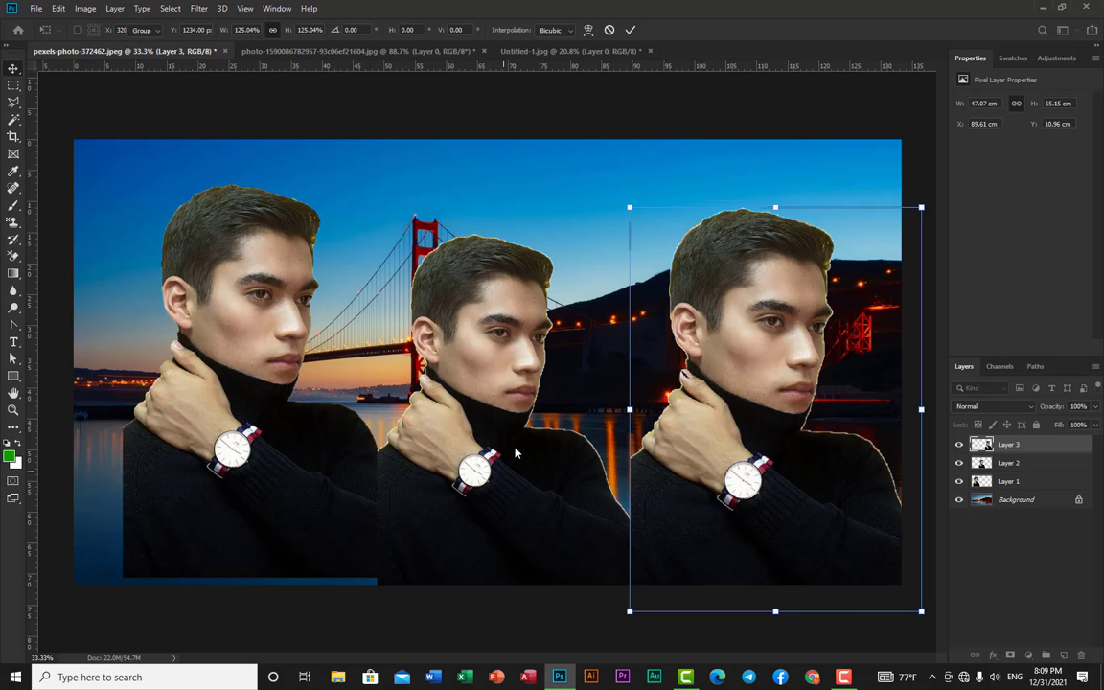
# Step: Nudge the middle cut-out to the right, align the first cut-out with the photo's bottom edge near its left side, and deselect the layers
pyautogui.moveTo(489, 409); pyautogui.dragTo(519, 401)
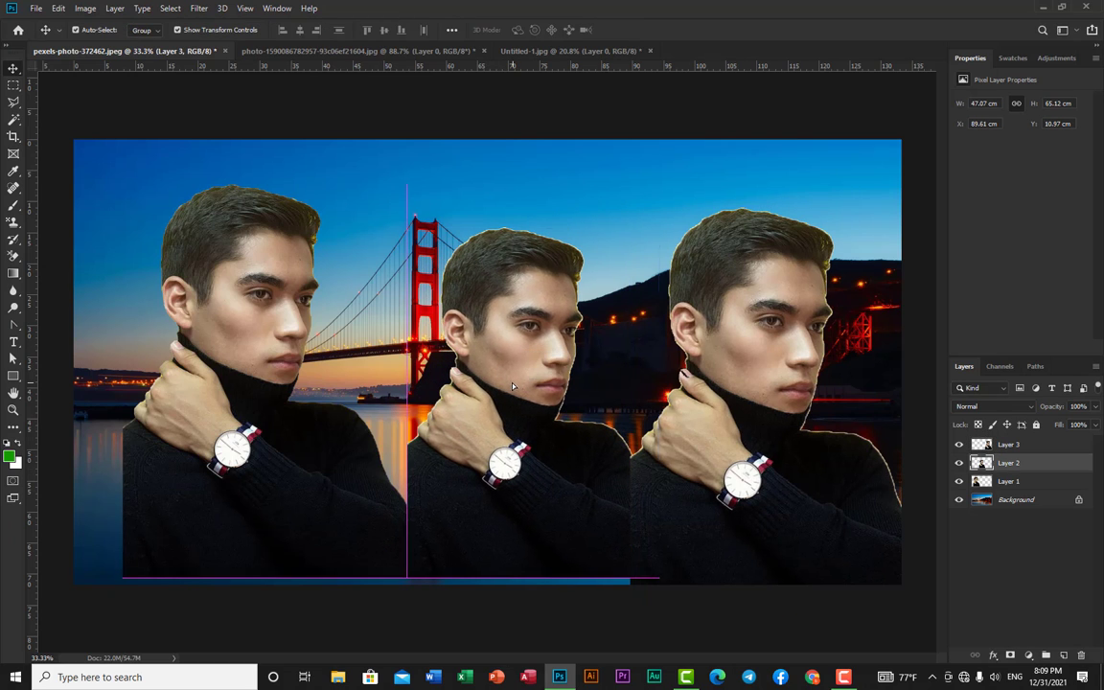
pyautogui.moveTo(256, 337); pyautogui.dragTo(228, 323)
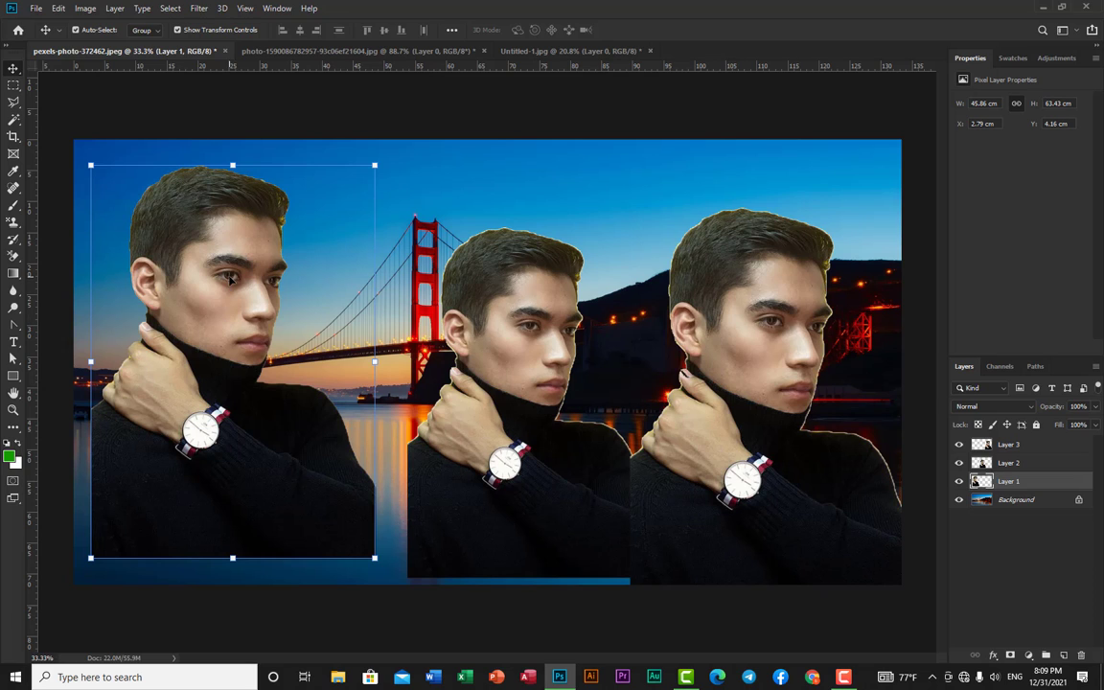
pyautogui.moveTo(202, 229); pyautogui.dragTo(217, 255)
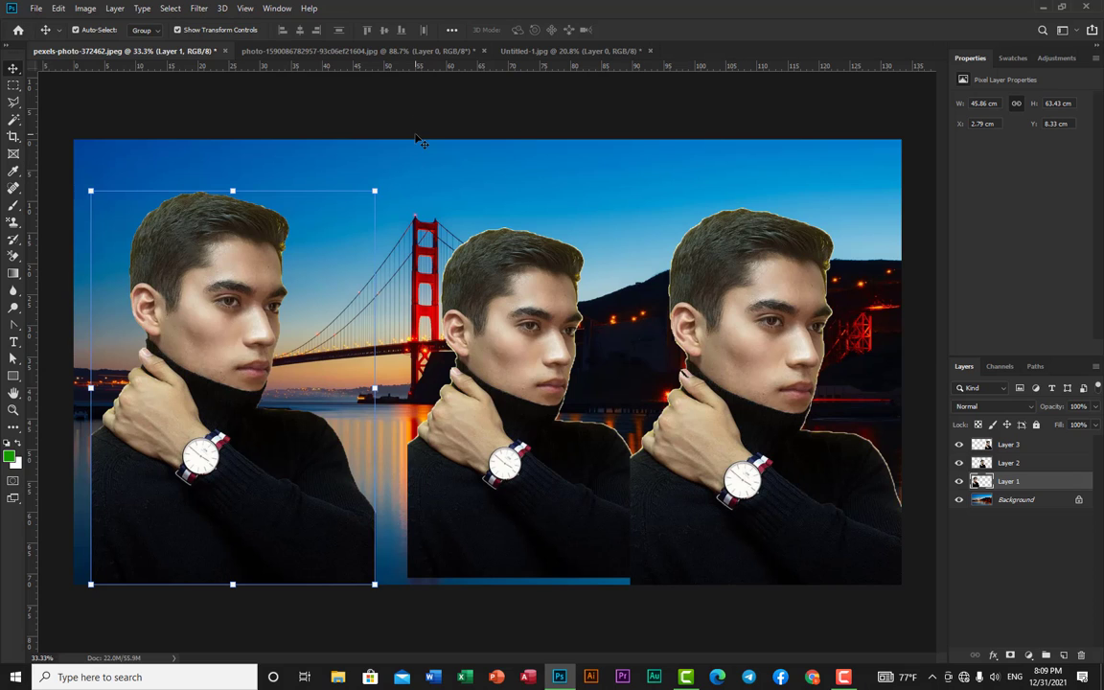
pyautogui.click(391, 115)
pyautogui.click(391, 118)
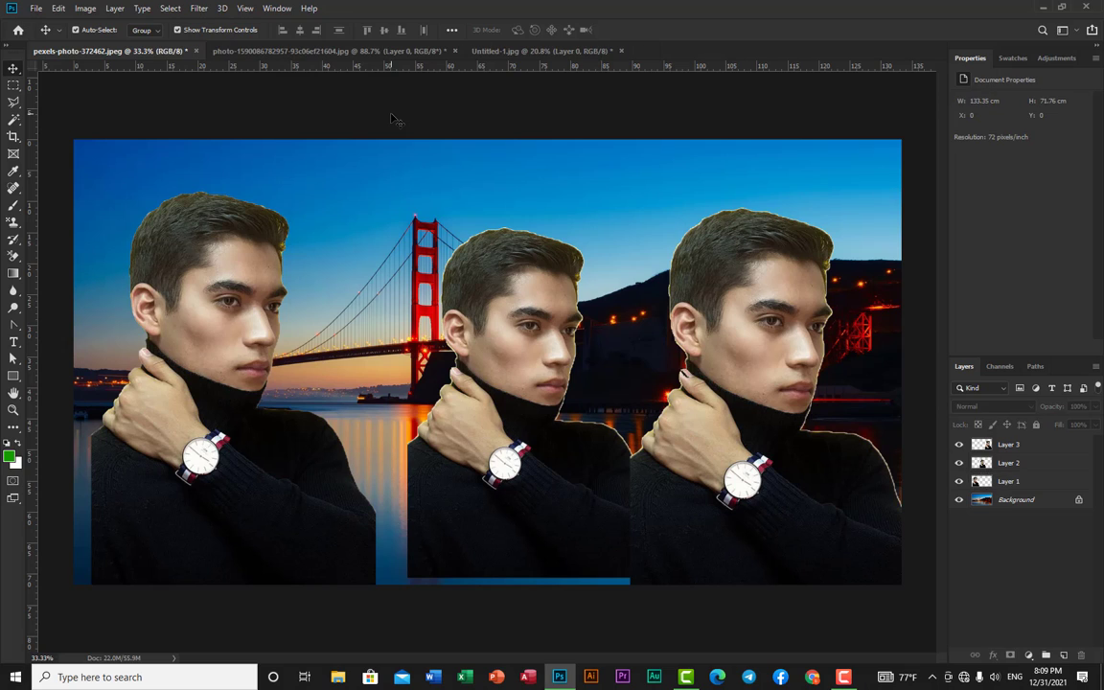